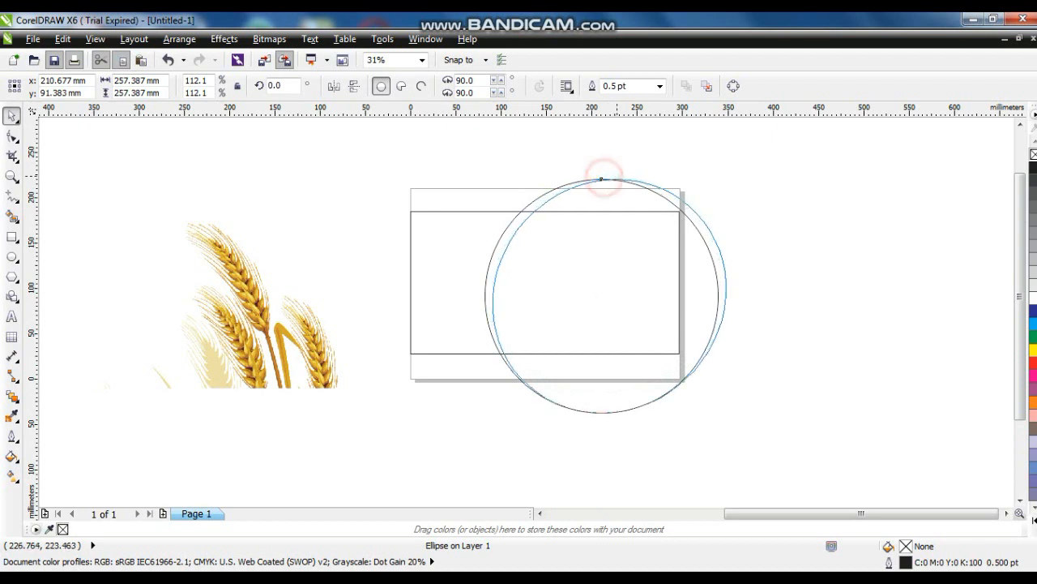
Widen the circle into a large horizontal ellipse beside the banner rectangle
drag(609, 420, 600, 421)
click(712, 331)
drag(727, 297, 735, 299)
click(763, 316)
drag(764, 171, 132, 423)
key(shift+F2)
key(Escape)
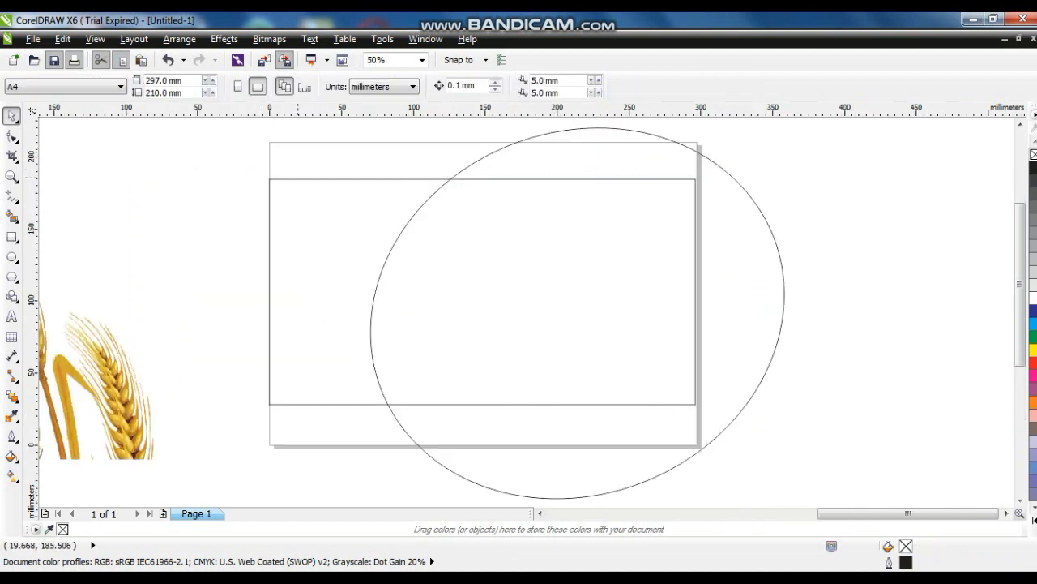
Place the orange bitmap over the banner, scaled to about 80% (295.11 × 184.443 mm)
click(297, 176)
click(588, 348)
click(783, 332)
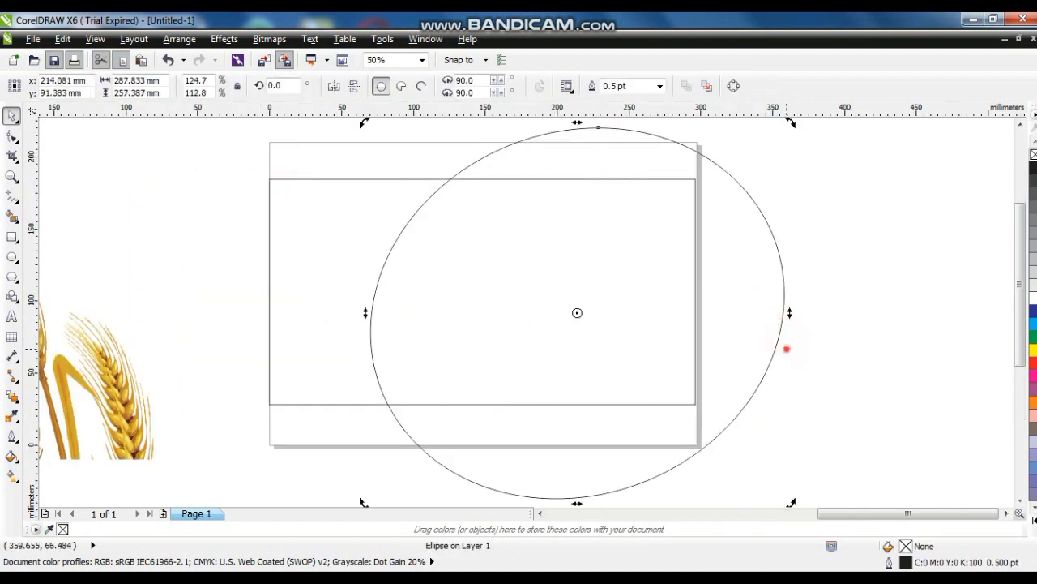
click(786, 347)
key(F4)
drag(132, 257, 818, 288)
key(shift+F2)
drag(826, 122, 770, 157)
drag(746, 323, 746, 302)
key(ctrl+z)
drag(757, 451, 744, 435)
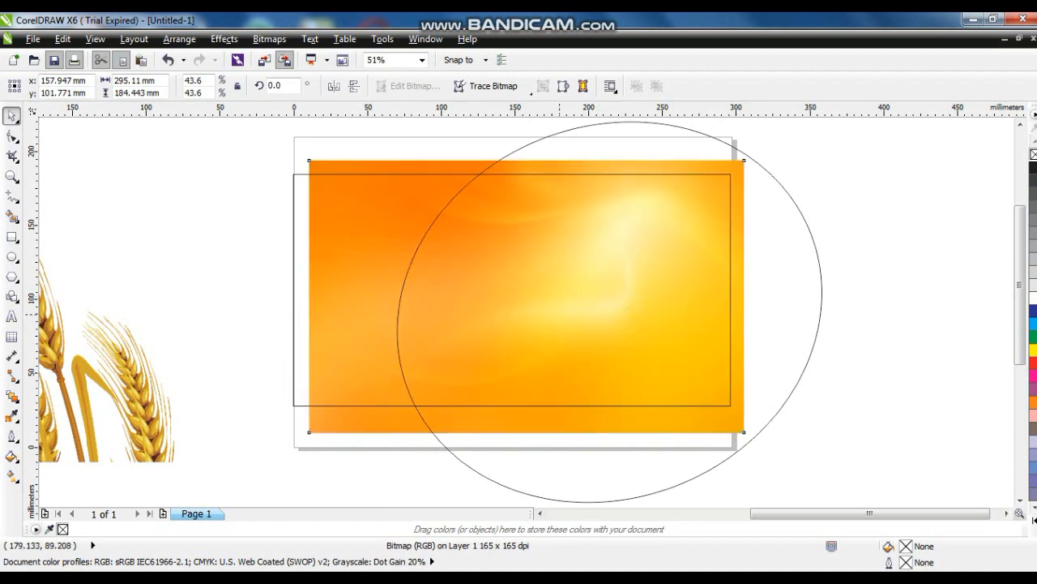
PowerClip the orange bitmap inside the ellipse and remove the ellipse's outline
click(323, 160)
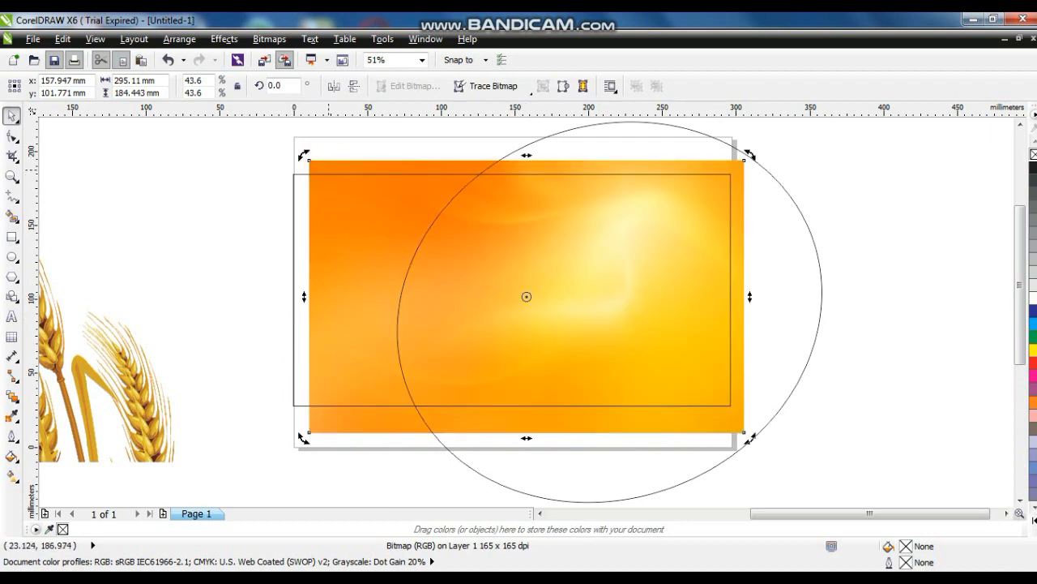
click(328, 170)
right_click(329, 170)
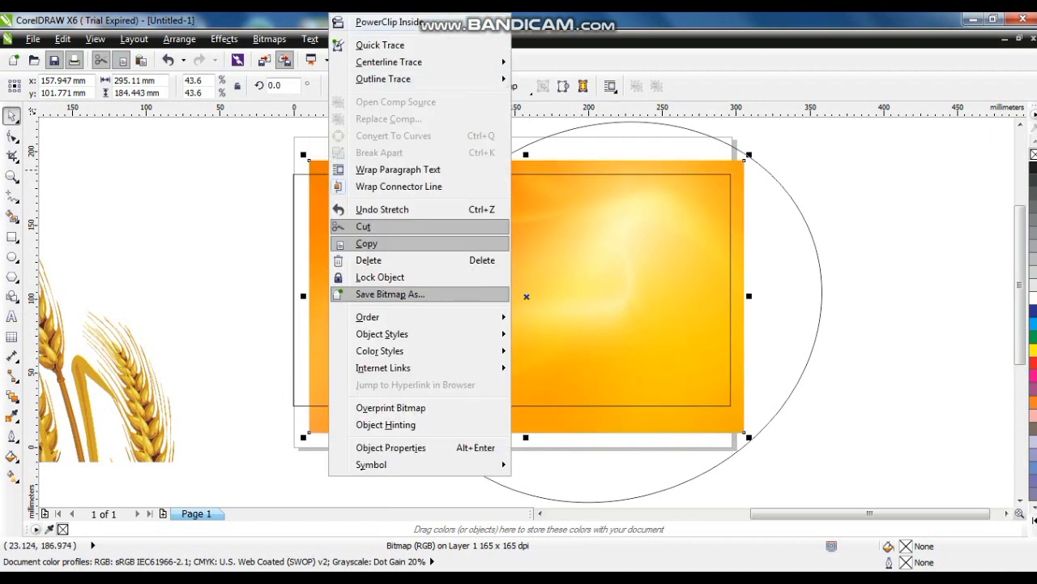
click(372, 22)
click(729, 145)
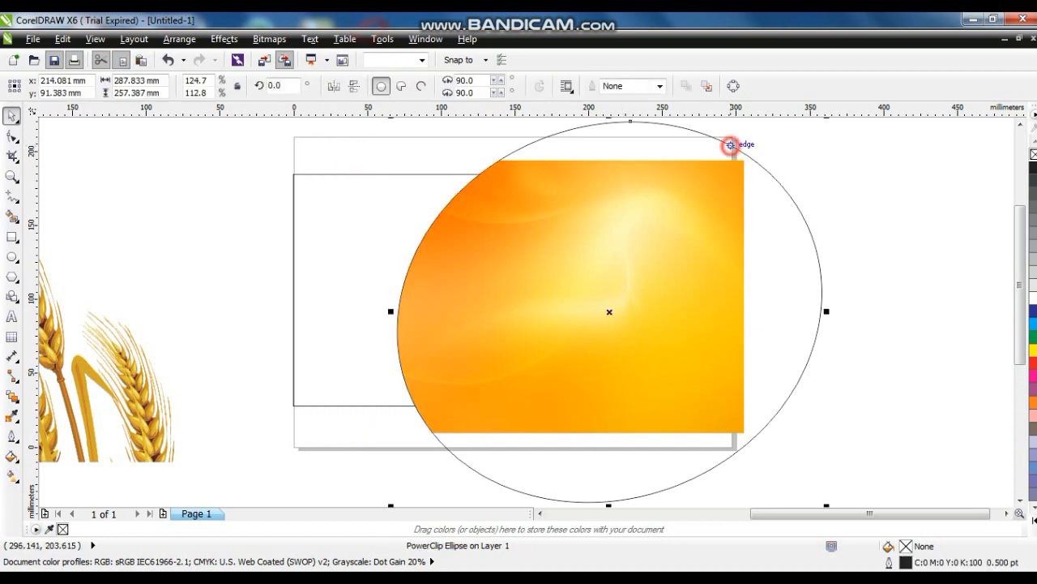
right_click(1033, 151)
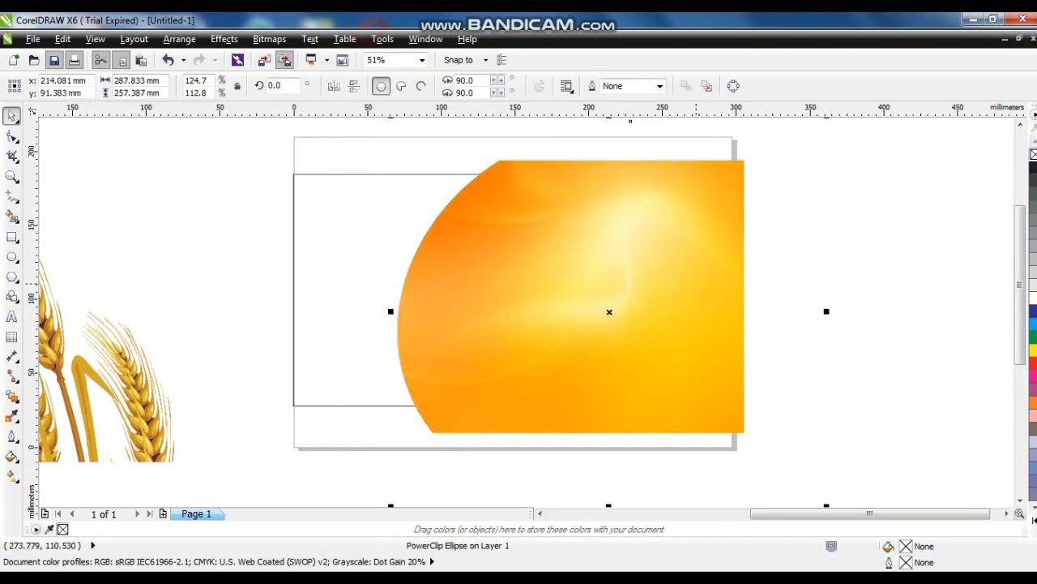
PowerClip the curved orange ellipse inside the banner rectangle
right_click(702, 280)
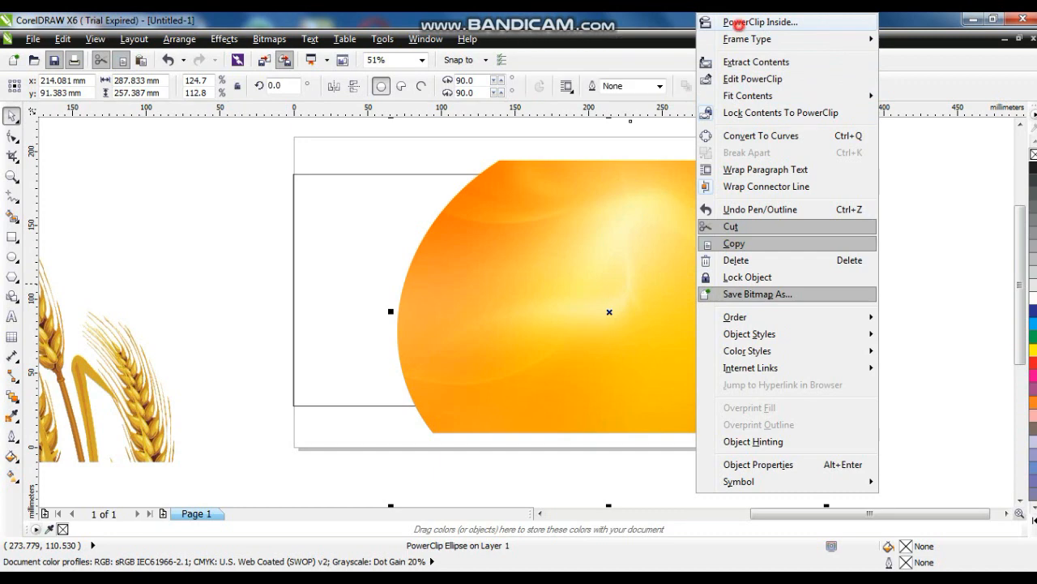
click(739, 22)
click(452, 174)
click(819, 267)
click(649, 314)
click(804, 375)
click(660, 365)
Put the red textured bitmap on the banner's left, scaled to about 83% (157.682 × 174.878 mm)
scroll(660, 365, down, 2)
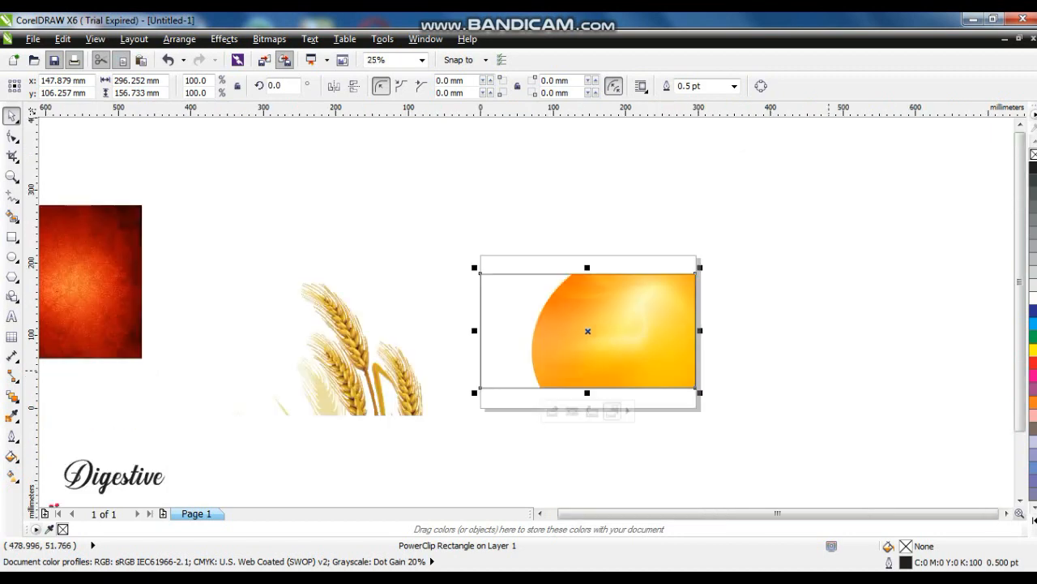
click(829, 370)
drag(132, 308, 592, 358)
drag(764, 421, 440, 209)
key(shift+F2)
click(523, 148)
drag(584, 126, 554, 161)
drag(416, 313, 363, 425)
drag(378, 460, 379, 460)
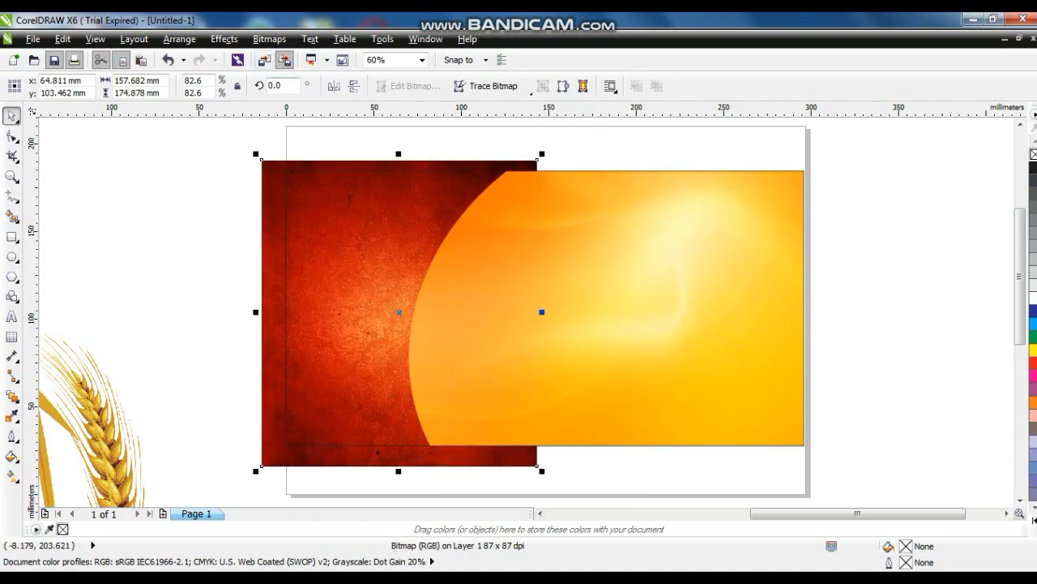
click(224, 38)
Apply a Gamma adjustment of about 0.64 to the red textured bitmap
mouse_move(247, 56)
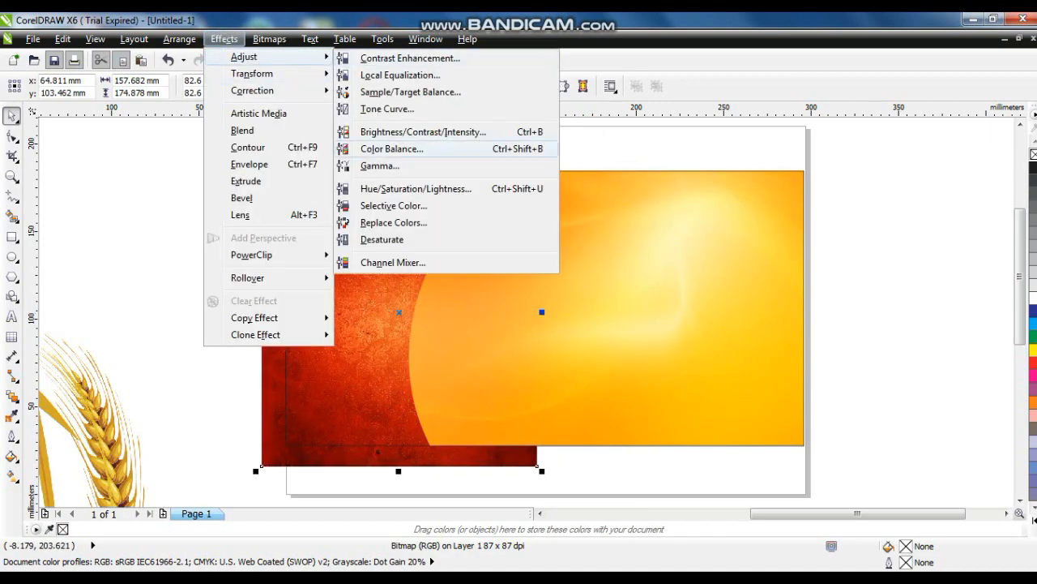
click(379, 162)
drag(515, 245, 778, 229)
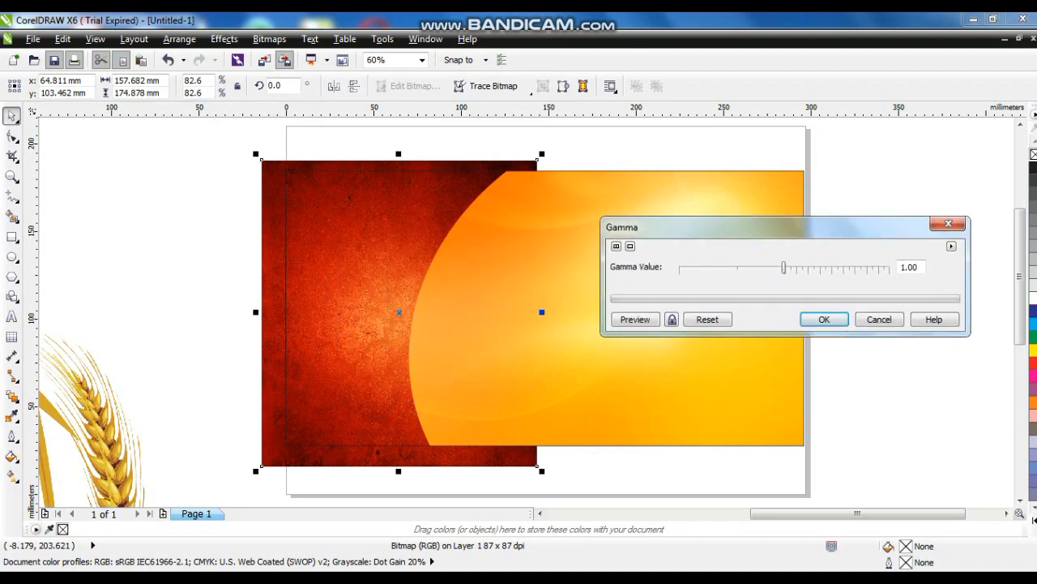
drag(783, 267, 740, 268)
click(672, 318)
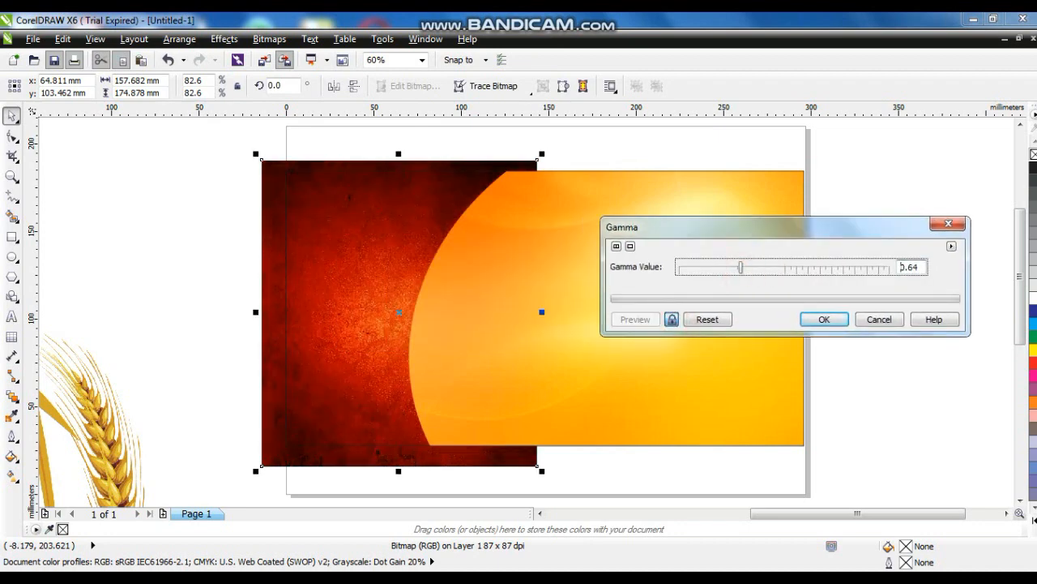
click(823, 318)
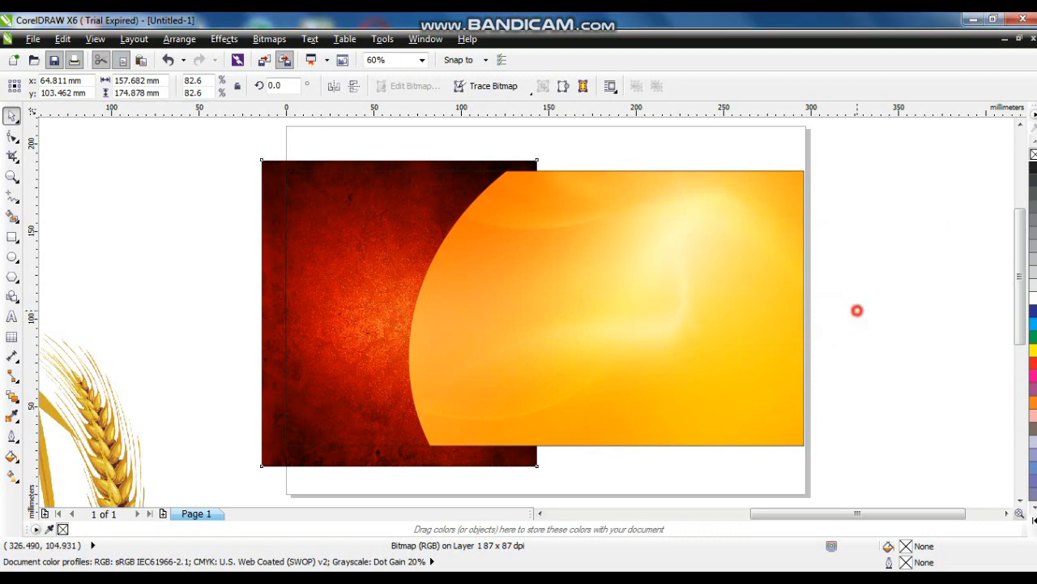
Attempt a PowerClip Inside from the clipped rectangle, then abandon it
click(857, 311)
right_click(493, 214)
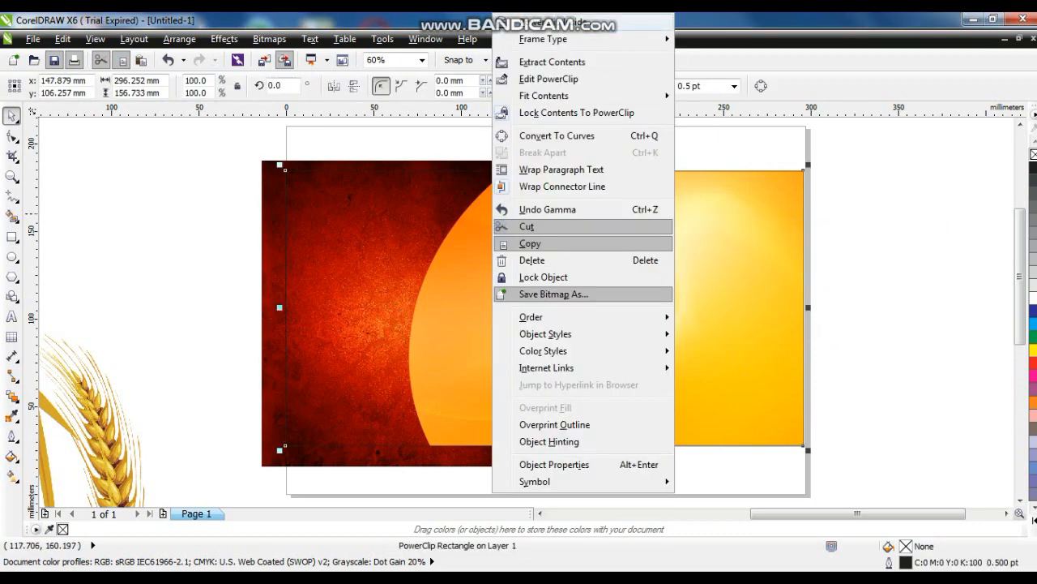
click(543, 23)
click(561, 253)
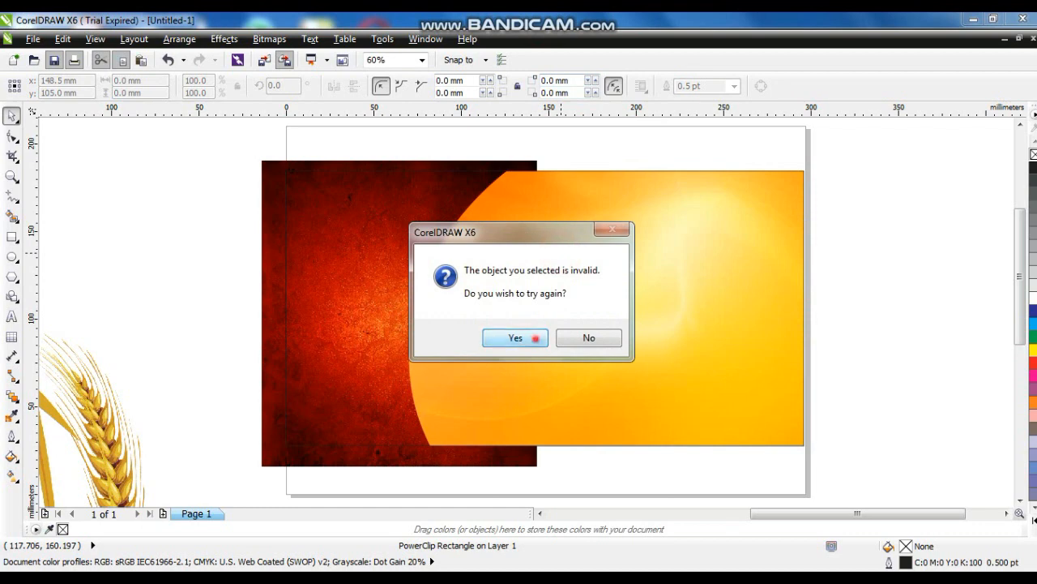
click(516, 338)
click(724, 343)
click(592, 338)
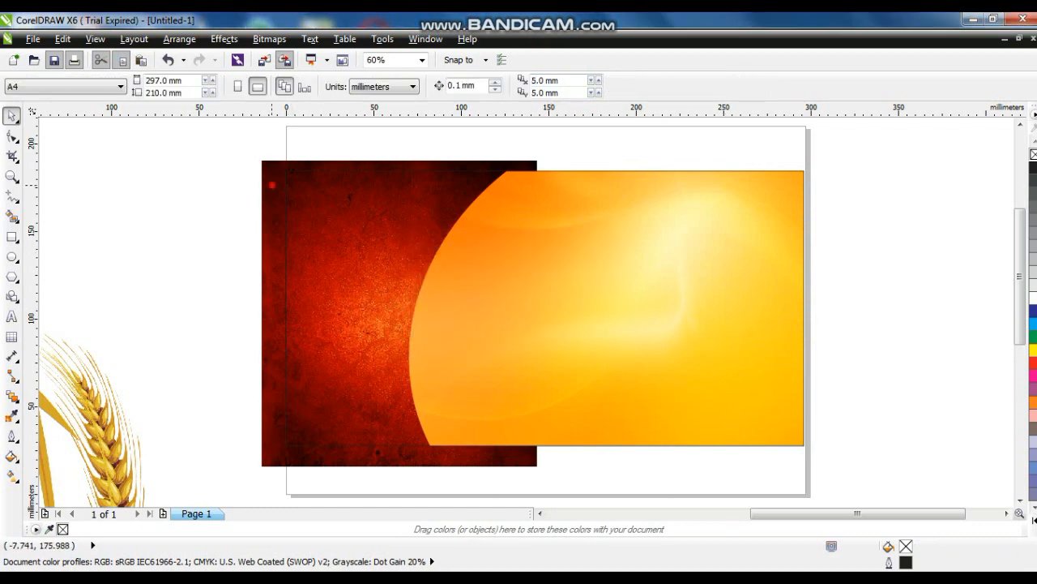
PowerClip the red textured bitmap inside the banner rectangle
click(271, 185)
right_click(271, 185)
click(324, 23)
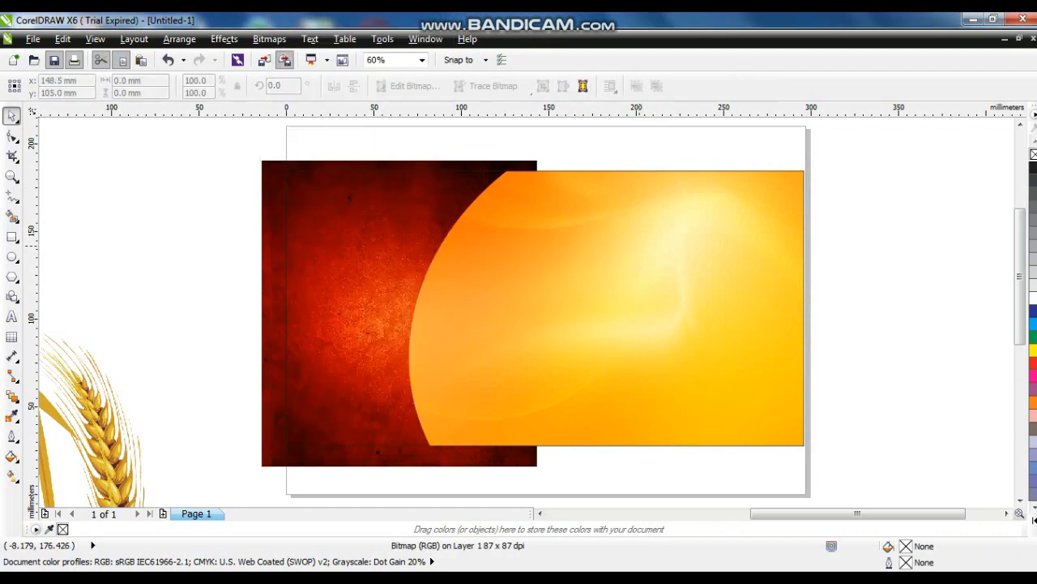
click(622, 244)
Edit the rectangle's PowerClip contents and send the red bitmap behind the orange curve
right_click(640, 245)
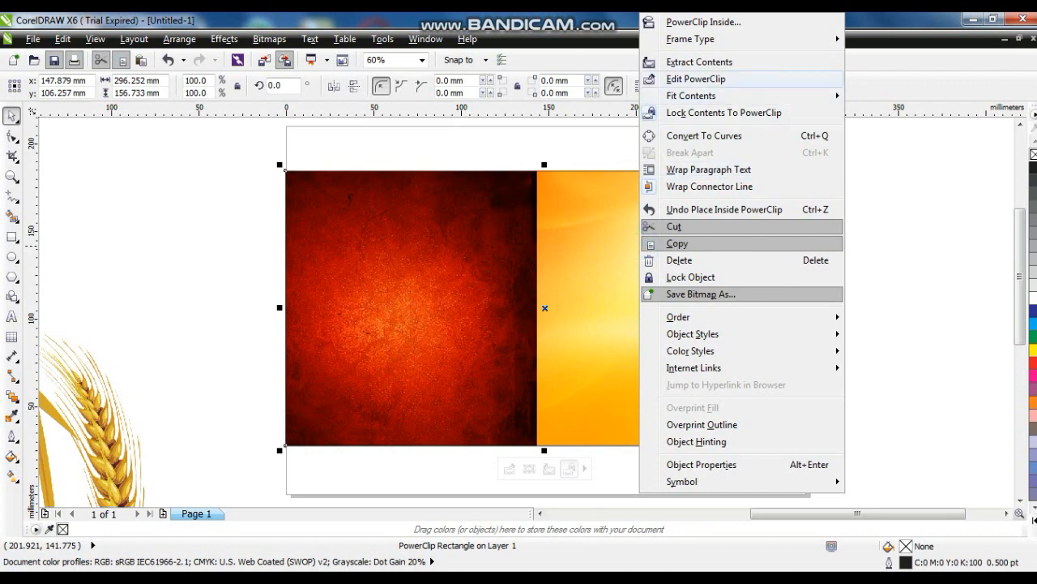
click(673, 81)
click(426, 325)
key(shift+Page_Down)
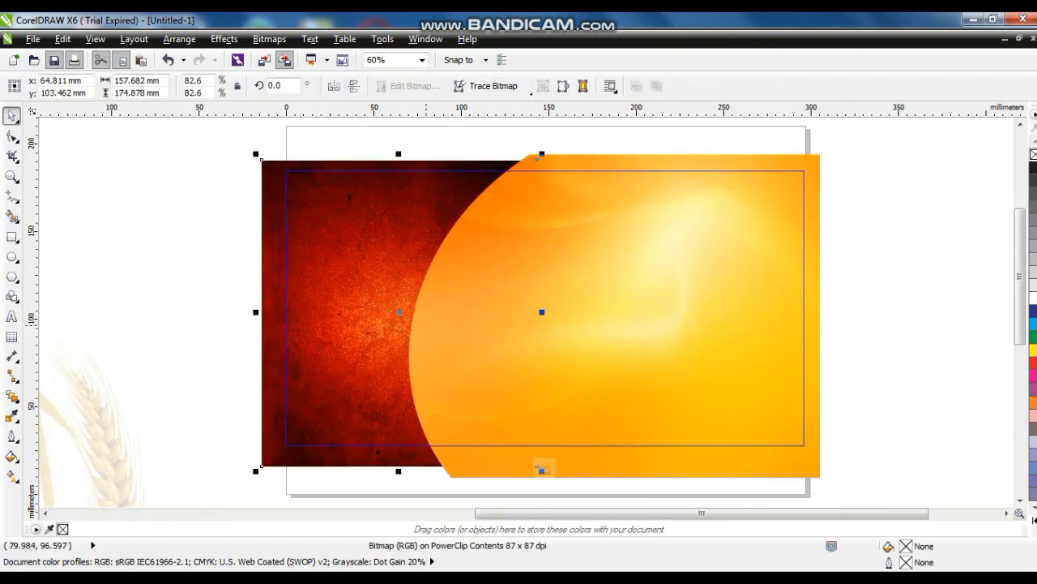
click(629, 375)
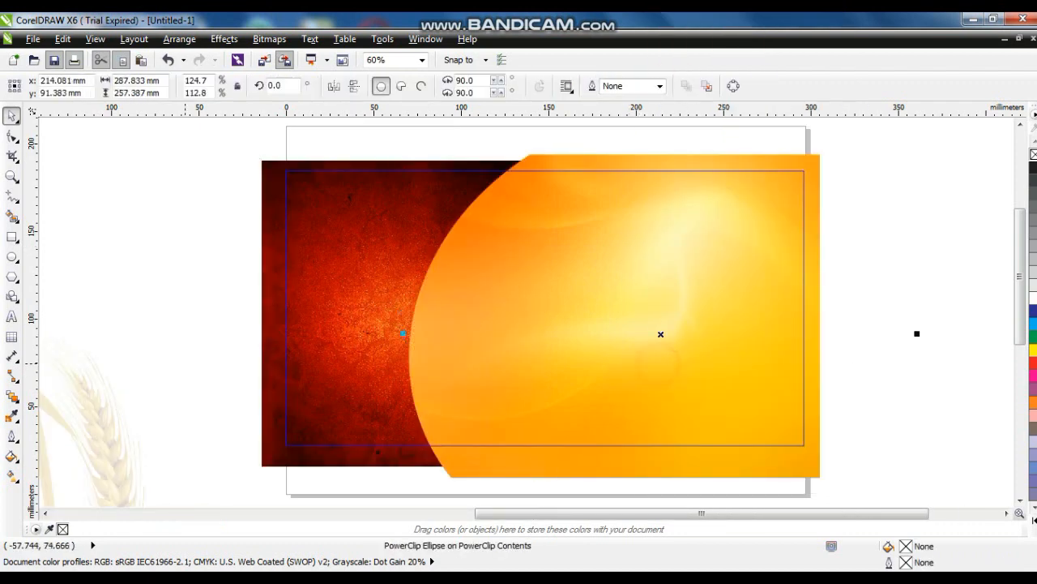
Give the curved orange ellipse a 4 pt white outline
click(11, 436)
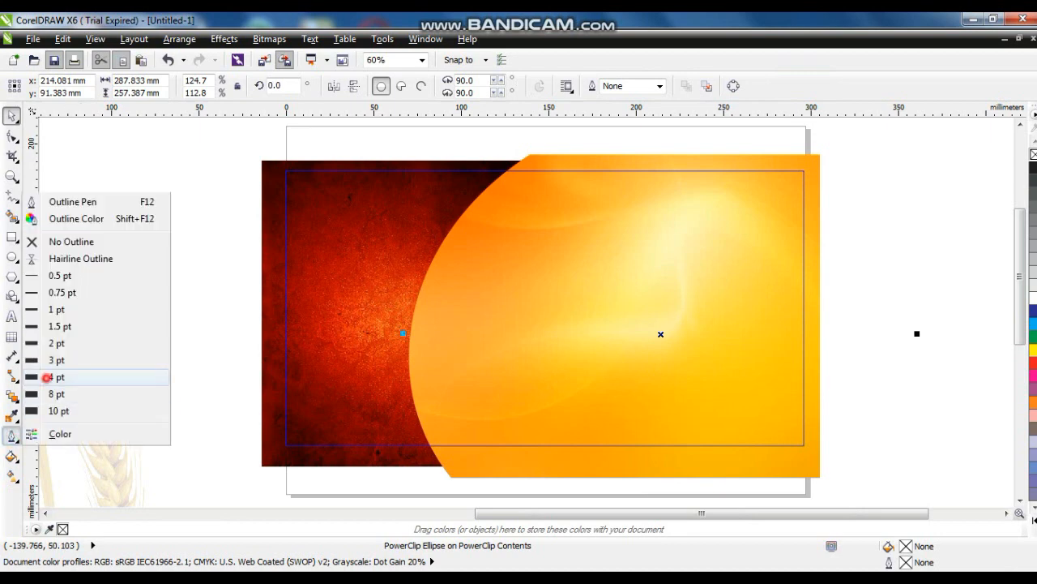
click(49, 375)
right_click(1033, 298)
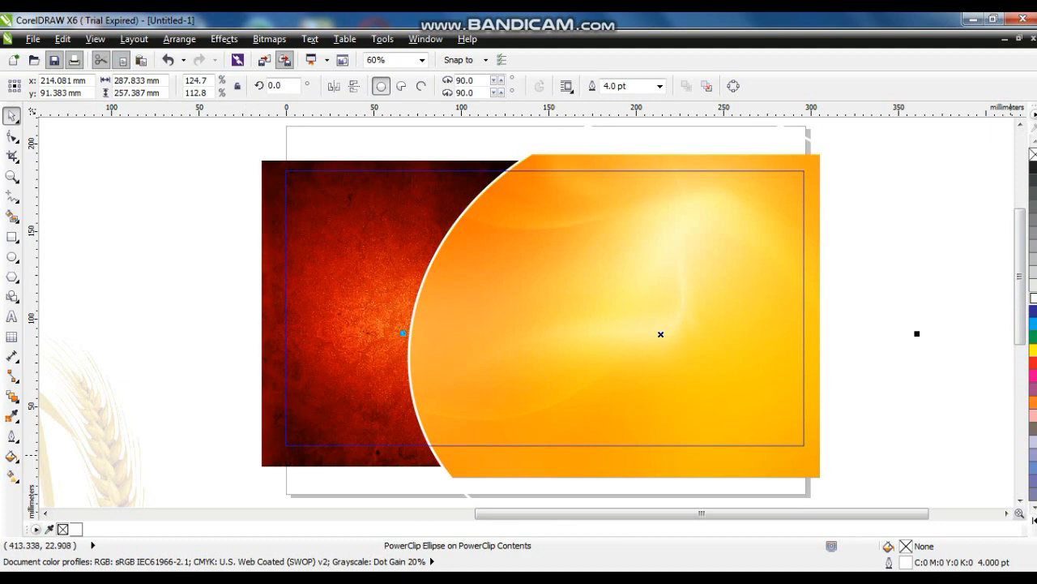
click(1034, 520)
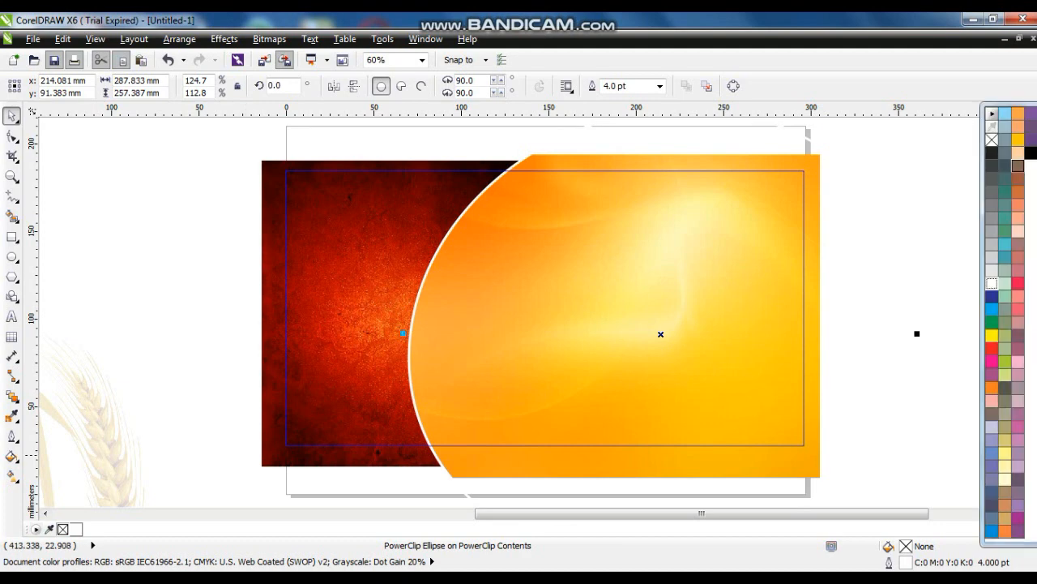
right_click(1018, 139)
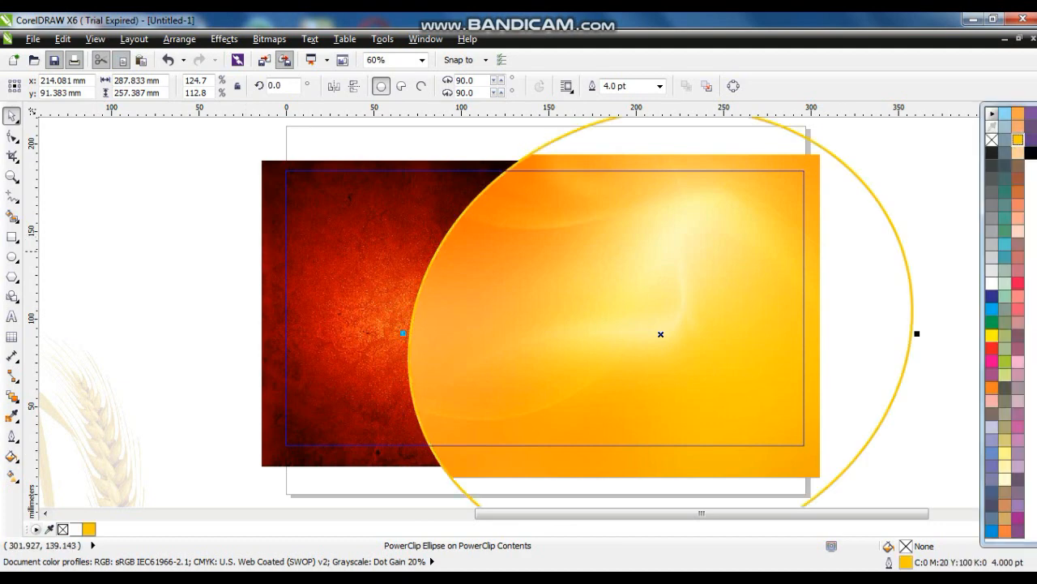
key(ctrl+z)
Finish editing the PowerClip and zoom to the banner background
right_click(702, 239)
click(740, 113)
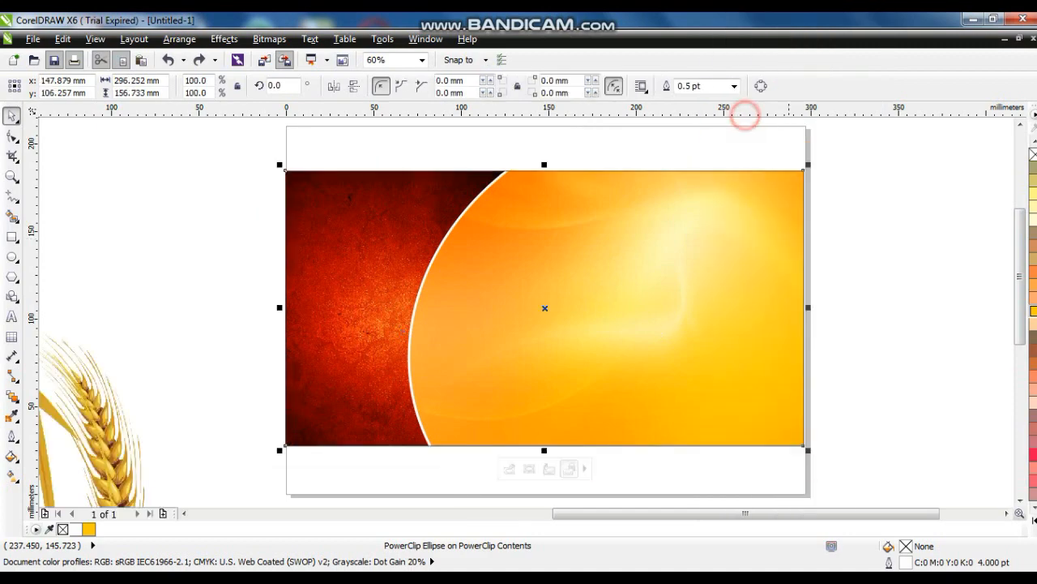
click(858, 261)
click(762, 324)
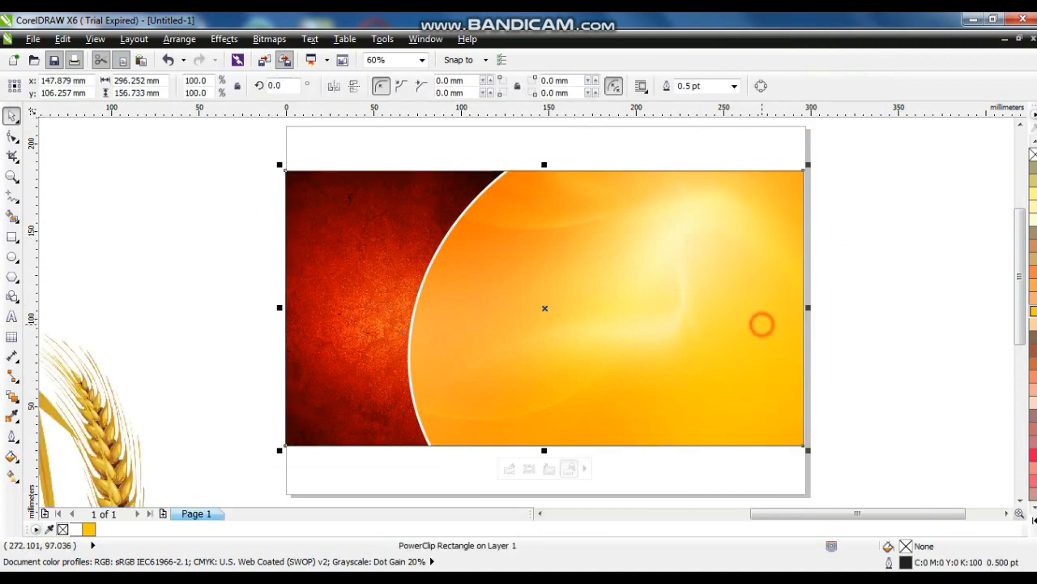
key(shift+F2)
Move the biscuits onto the orange area and shrink the wheat image to about 30%
key(F4)
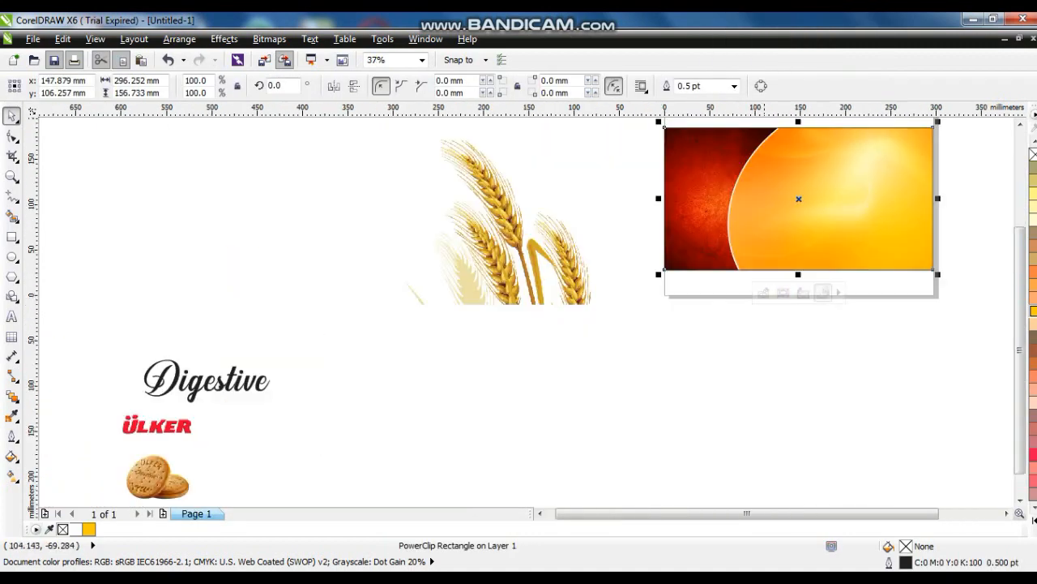
click(667, 394)
drag(547, 292, 610, 323)
drag(168, 466, 847, 218)
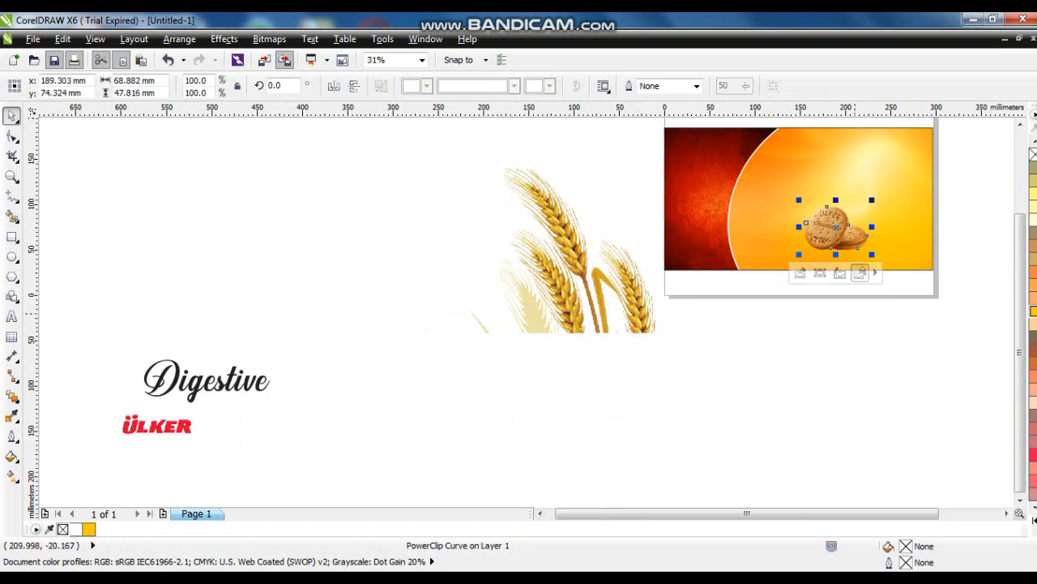
drag(607, 314, 923, 322)
drag(985, 349, 1023, 274)
Place the wheat at the banner's lower right, in front, at about 35%
drag(659, 322, 1023, 121)
key(shift+F2)
click(725, 398)
drag(880, 459, 611, 468)
key(shift+Page_Up)
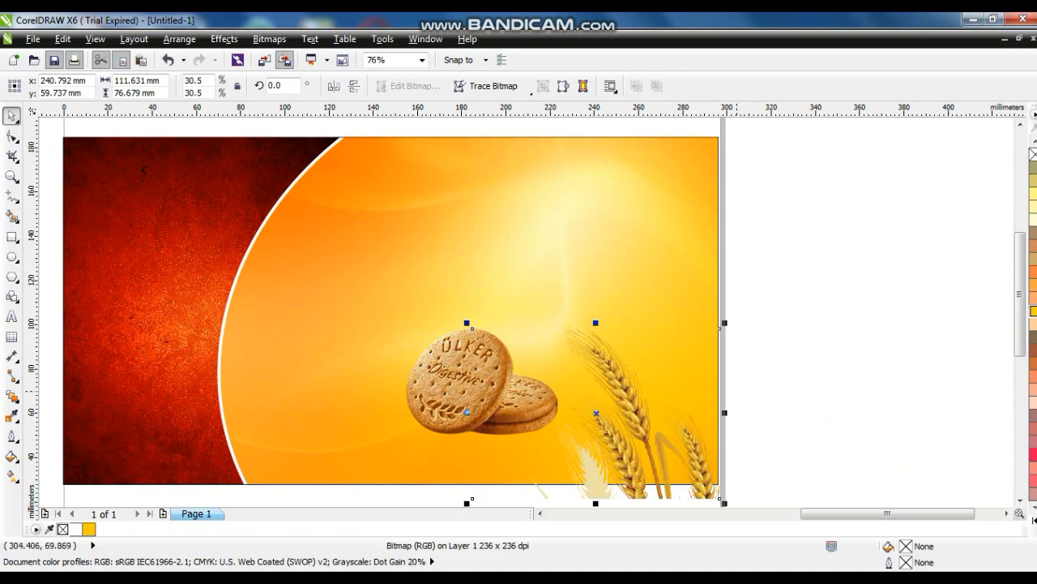
drag(720, 328, 740, 317)
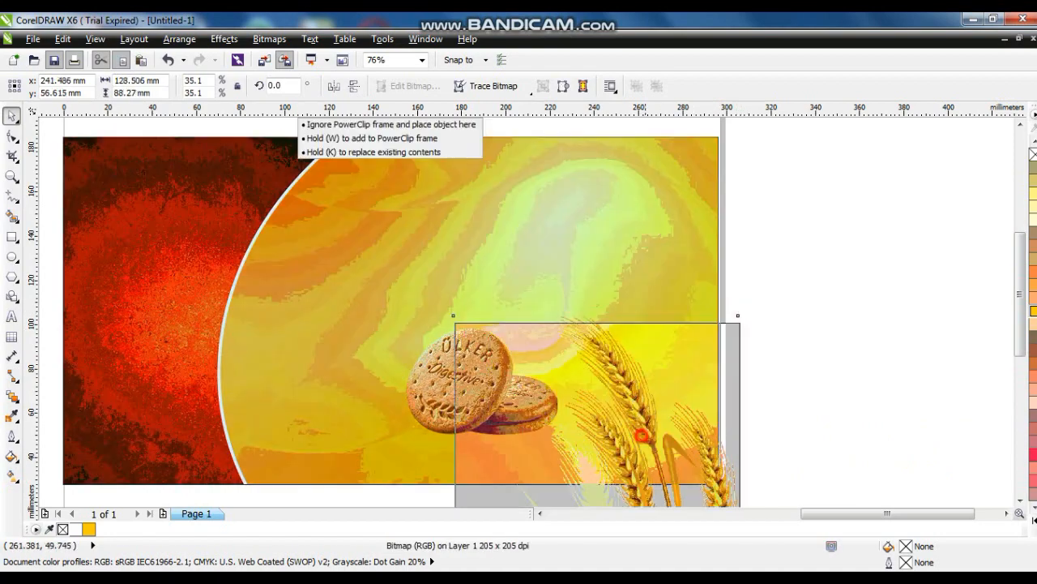
mouse_move(643, 452)
mouse_down()
mouse_move(633, 445)
mouse_move(643, 438)
mouse_up()
right_click(640, 440)
click(881, 364)
mouse_move(457, 379)
mouse_down()
mouse_move(540, 402)
mouse_move(445, 326)
mouse_up()
key(ctrl+z)
Enlarge the biscuits to about 142%
click(471, 384)
key(ctrl+z)
drag(808, 347, 835, 295)
click(498, 396)
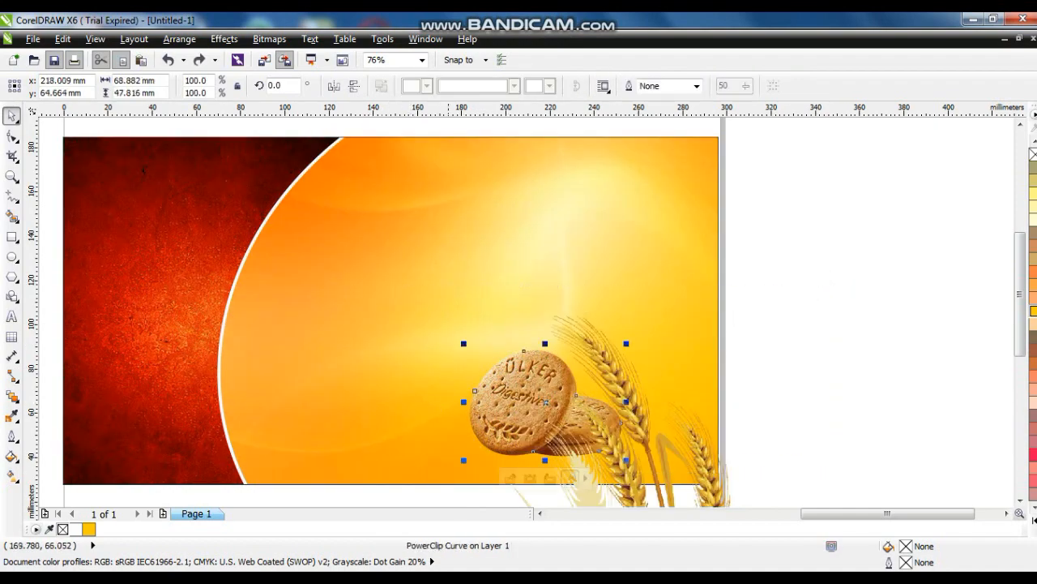
drag(463, 343, 398, 299)
Adjust the biscuits and wheat, then PowerClip them inside the banner background
drag(514, 379, 531, 398)
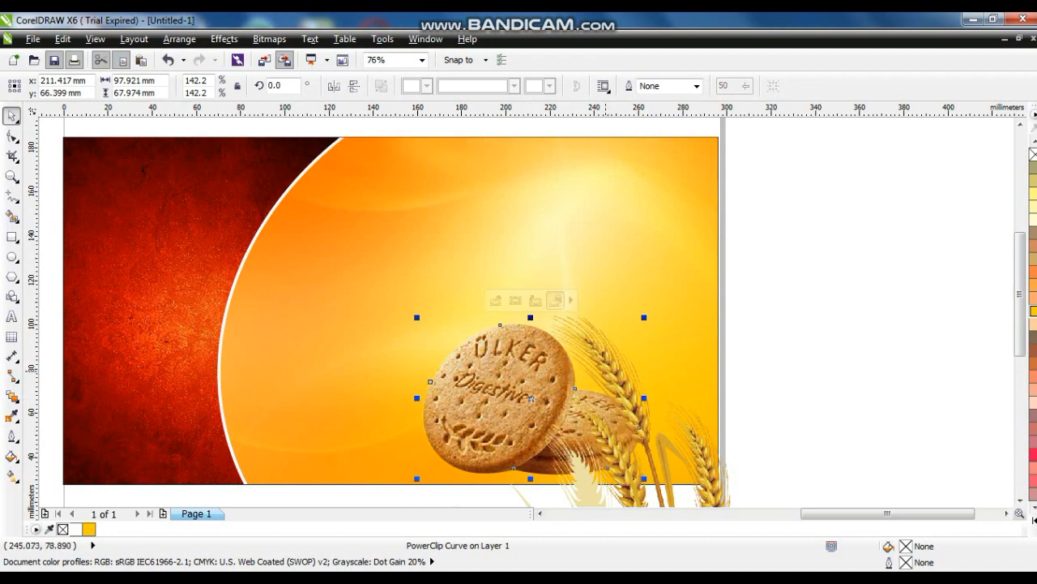
shift+click(605, 371)
drag(612, 384, 608, 370)
right_click(609, 370)
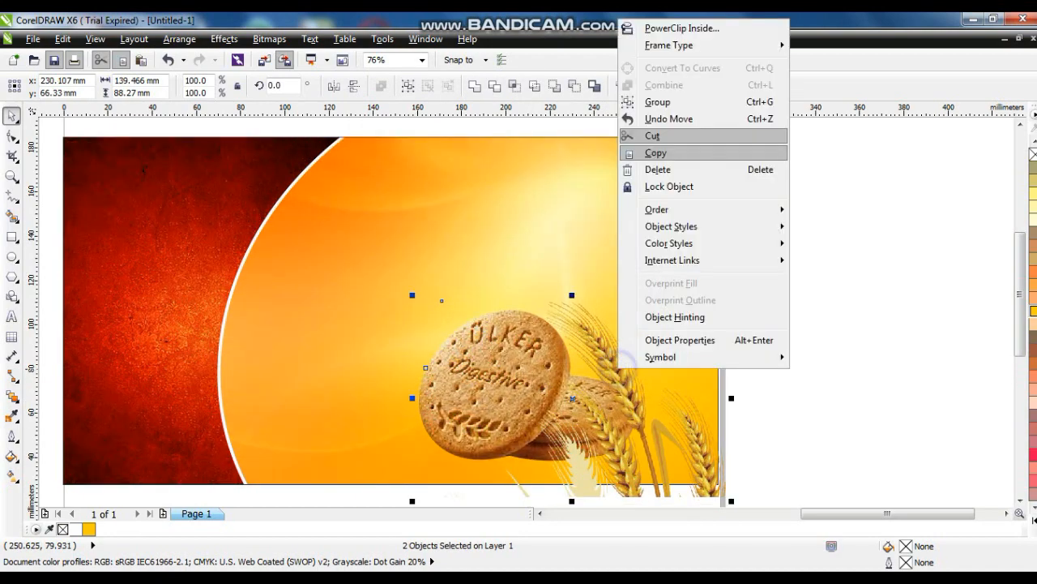
click(676, 29)
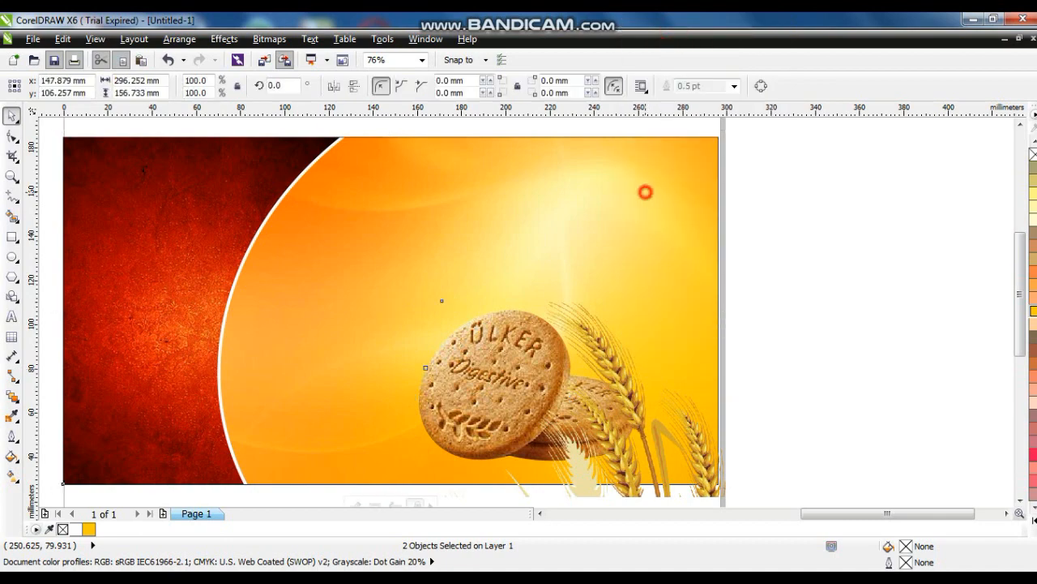
click(643, 191)
key(Escape)
Edit the banner's PowerClip contents and select the biscuits and wheat
click(690, 293)
key(F4)
scroll(733, 308, down, 1)
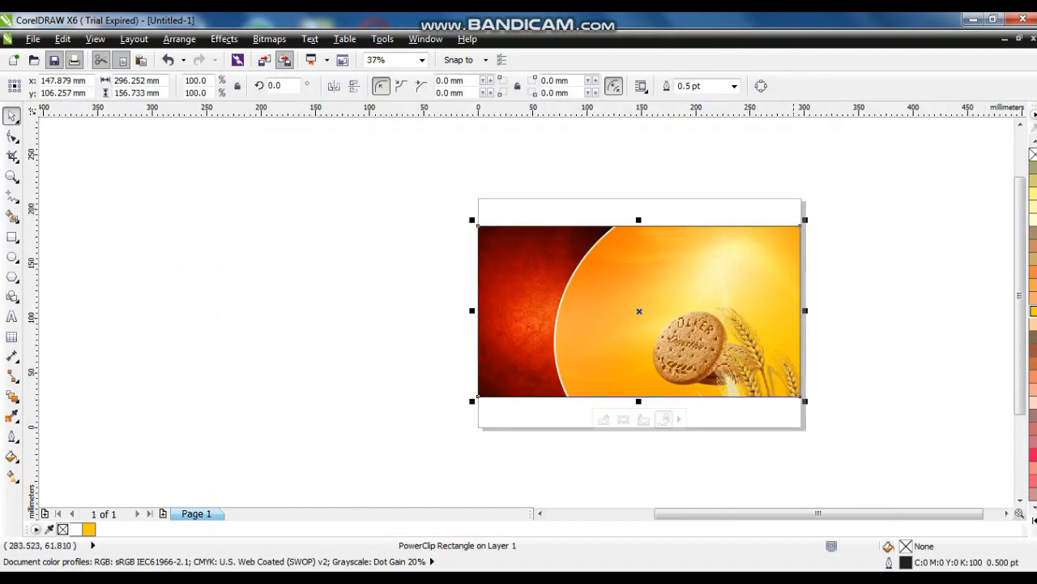
click(839, 364)
click(682, 365)
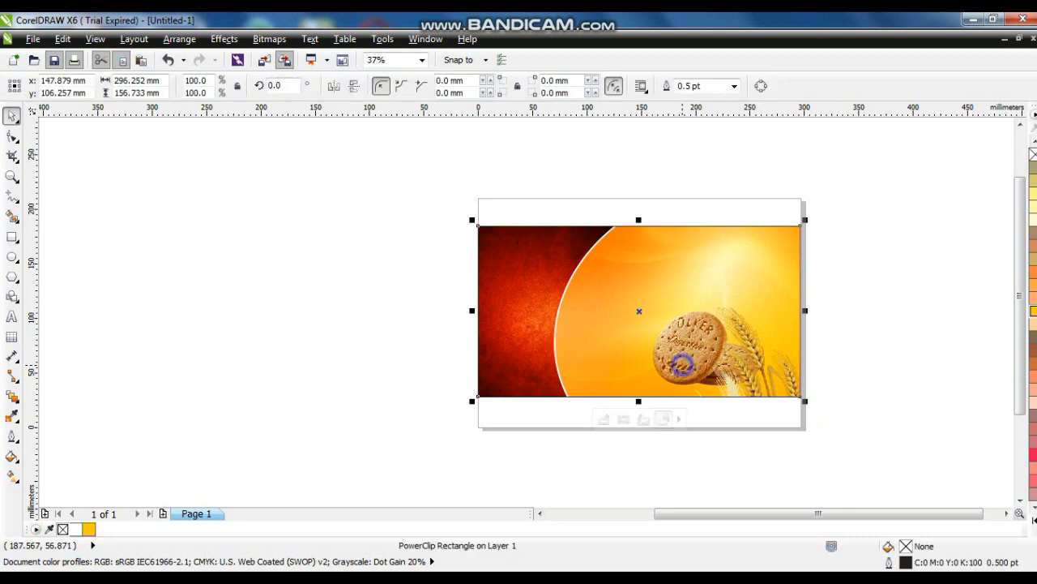
right_click(682, 366)
click(717, 79)
drag(354, 253, 825, 419)
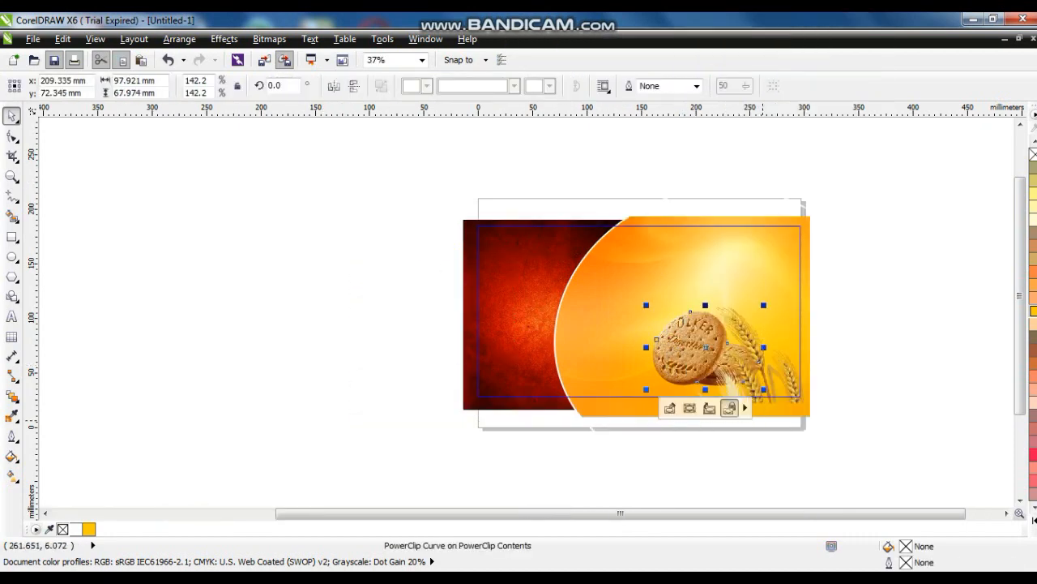
Nudge the biscuits and wheat down twice, then select the wheat alone
key(Down)
key(Down)
key(Down)
key(Down)
key(Down)
key(Down)
key(Down)
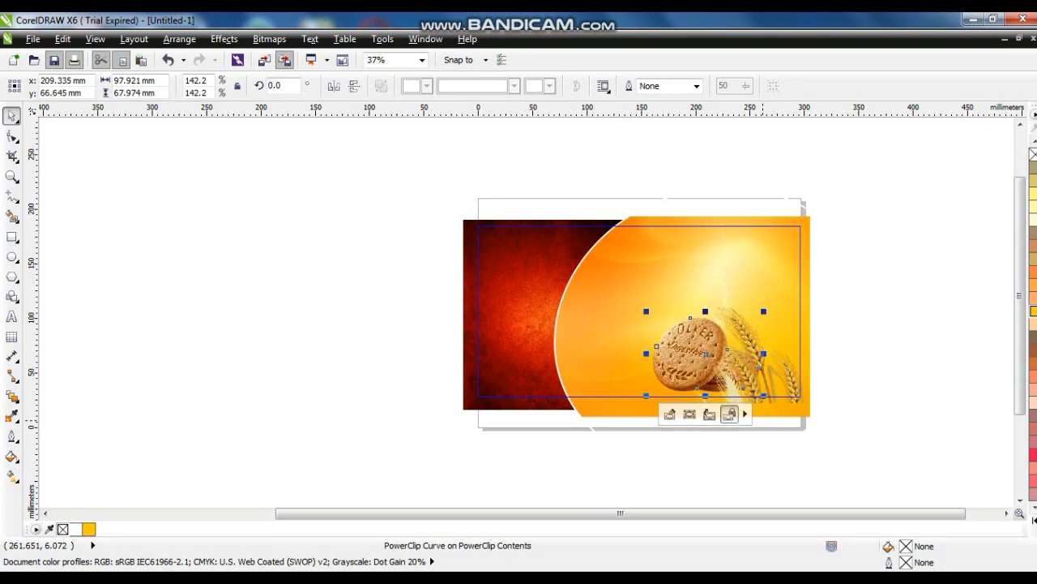
key(Down)
key(Down)
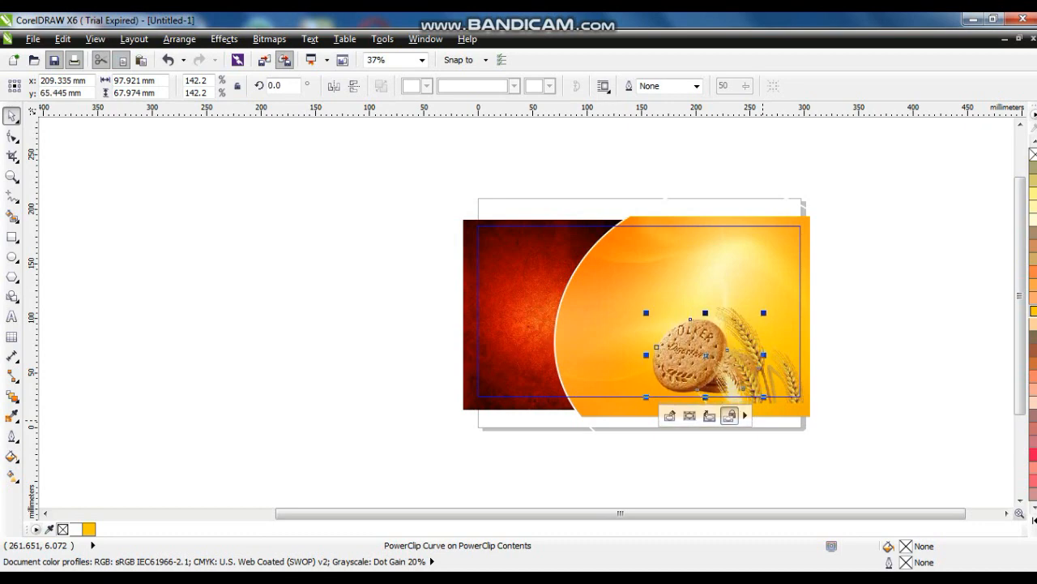
click(765, 380)
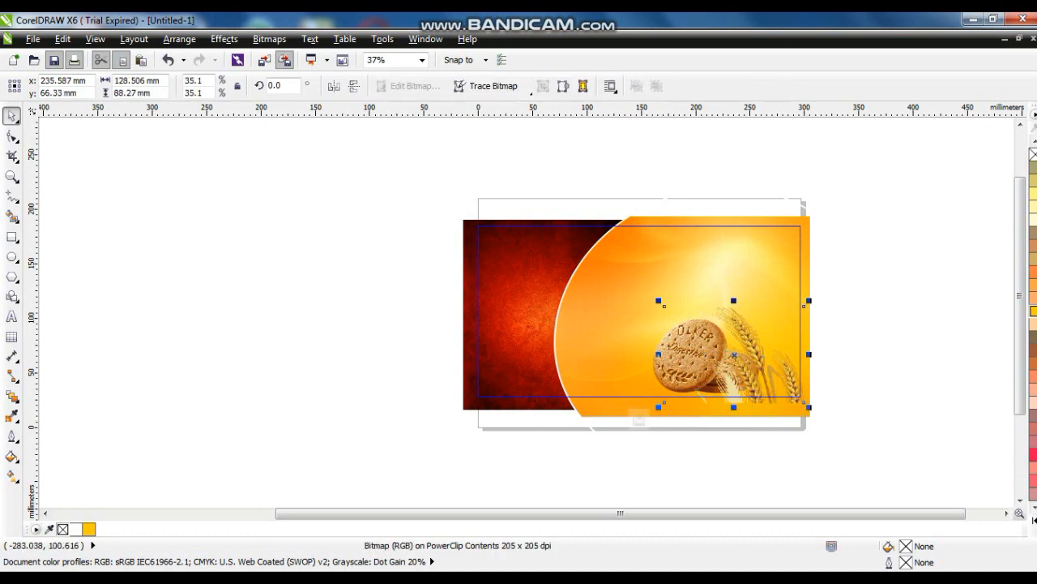
key(shift+F2)
Fade the wheat with a linear transparency
click(16, 397)
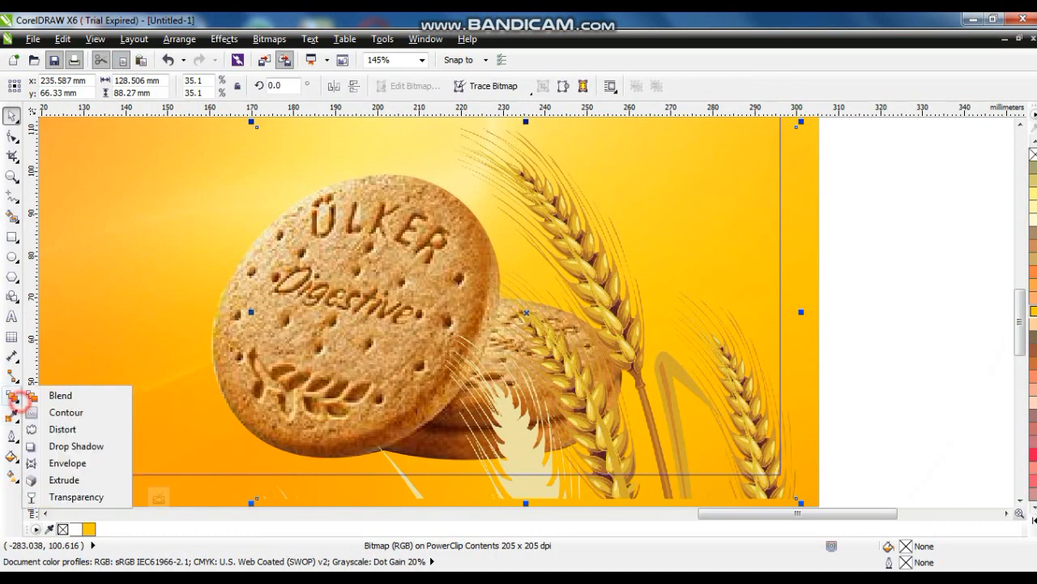
click(46, 497)
drag(622, 420, 552, 455)
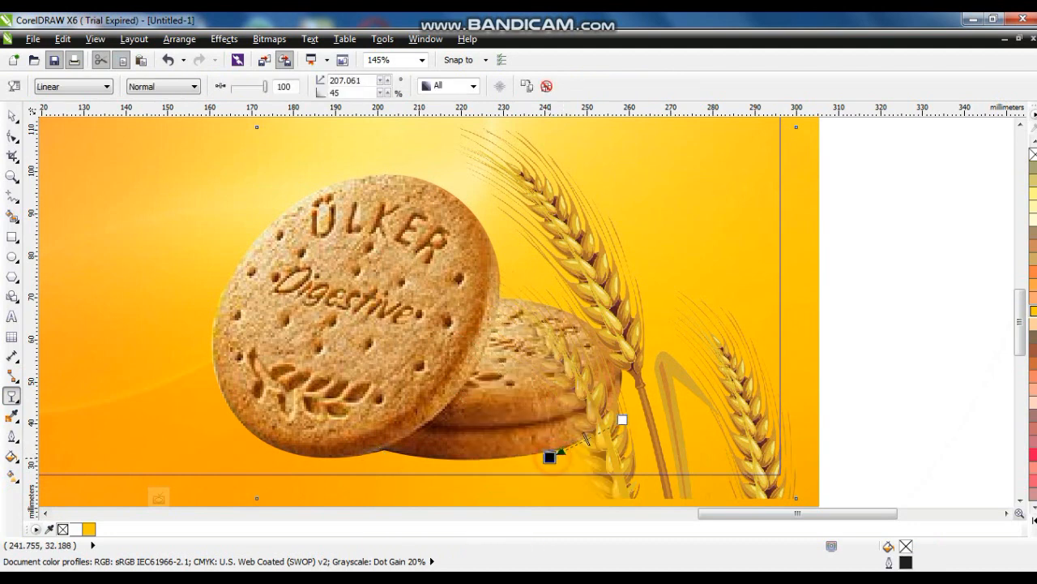
drag(622, 420, 572, 434)
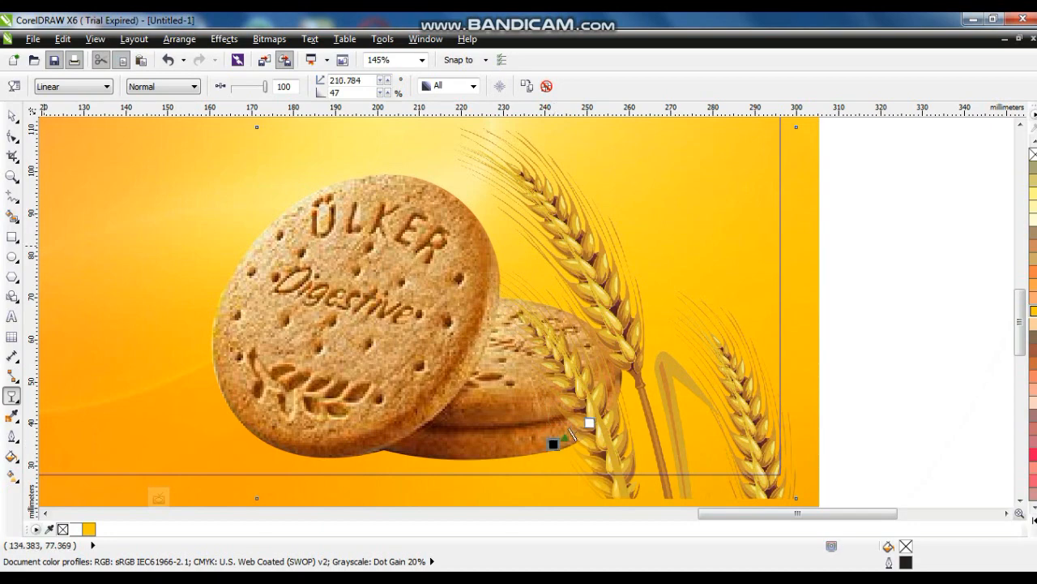
key(F10)
Finish editing the banner's PowerClip contents
right_click(456, 275)
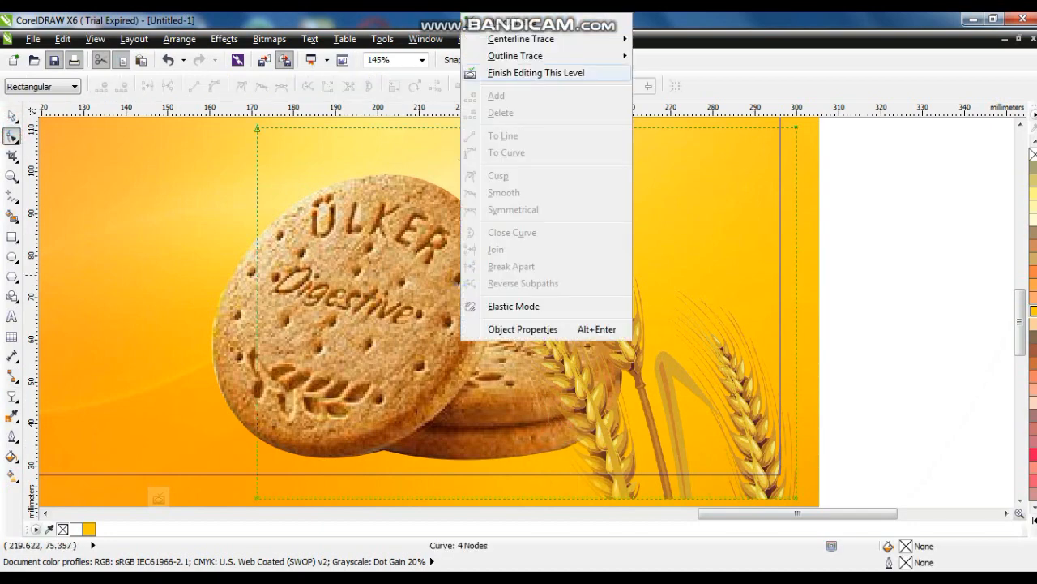
click(535, 72)
scroll(635, 373, down, 5)
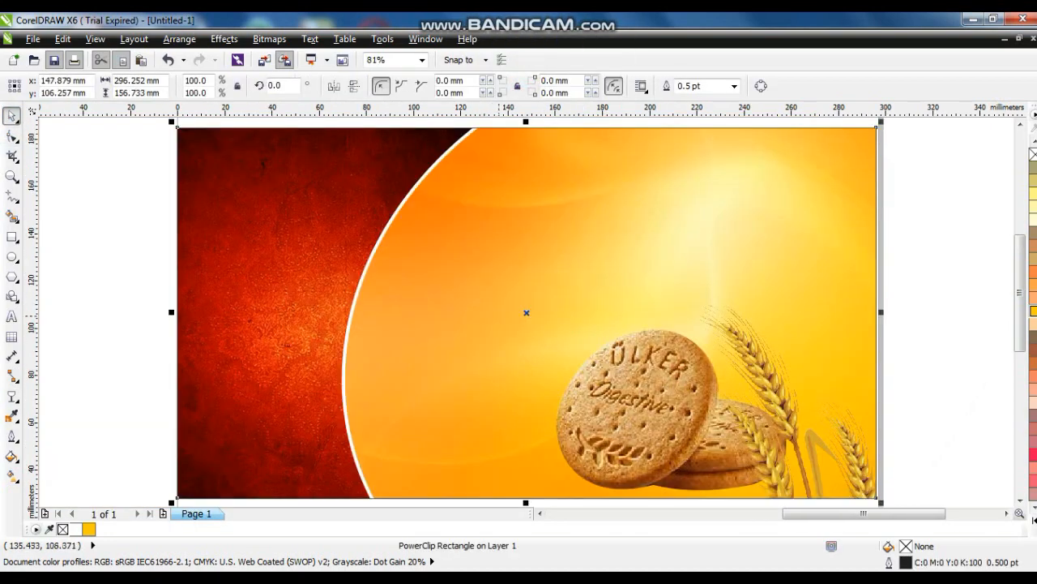
Stack the ÜLKER logo above the Digestive text and scale both down together
click(750, 418)
key(F4)
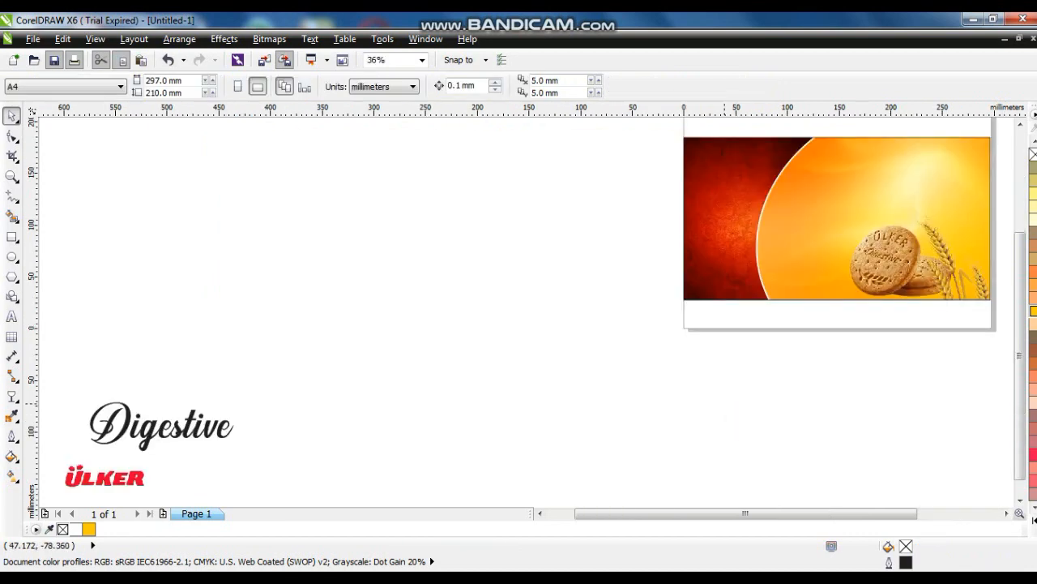
drag(134, 475, 200, 353)
shift+click(184, 432)
drag(240, 456, 899, 353)
Zoom to the banner and move the ÜLKER logo to the top of the orange area
click(610, 392)
drag(612, 394, 498, 404)
double_click(12, 116)
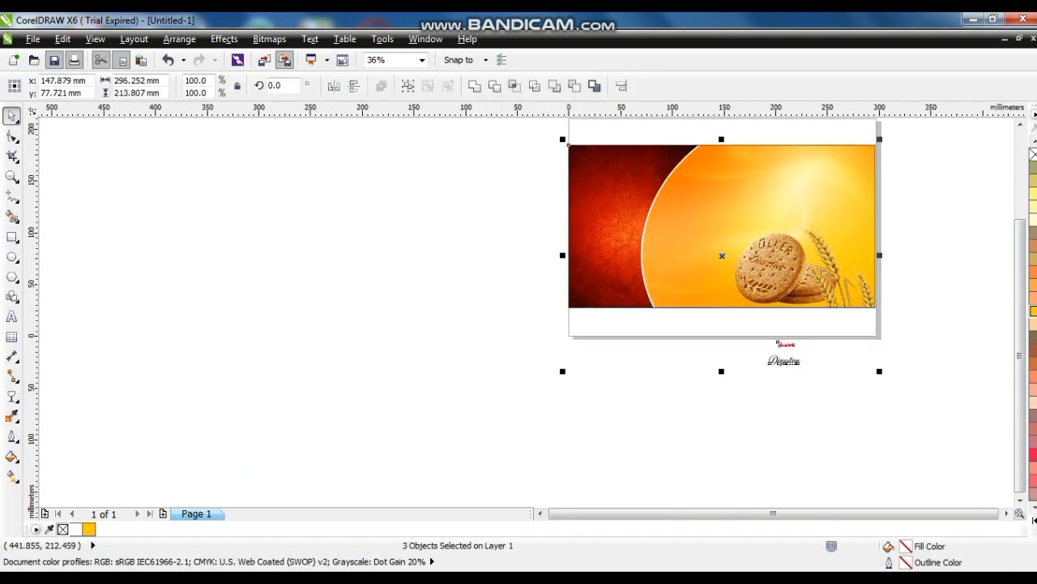
key(F4)
click(946, 146)
drag(636, 462, 663, 179)
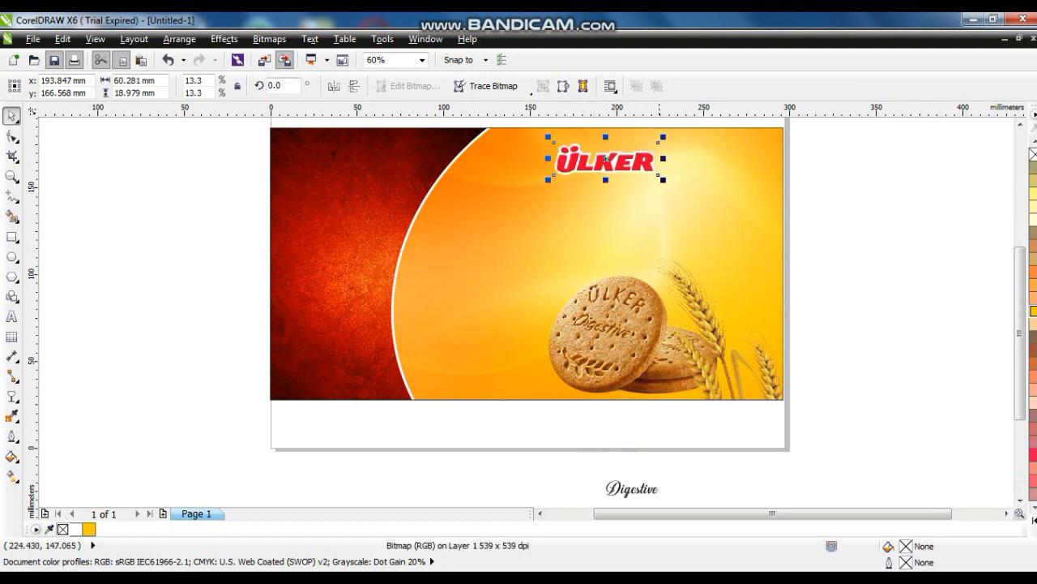
click(661, 176)
Enlarge the Digestive title and position it just below the ÜLKER logo
click(635, 487)
drag(662, 475, 743, 441)
drag(671, 496, 651, 216)
drag(499, 262, 440, 289)
drag(732, 282, 740, 282)
drag(645, 252, 652, 253)
Give the Digestive text a horizontal linear fountain fill from dark maroon on the left to red on the right
click(14, 398)
click(544, 395)
click(574, 237)
key(g)
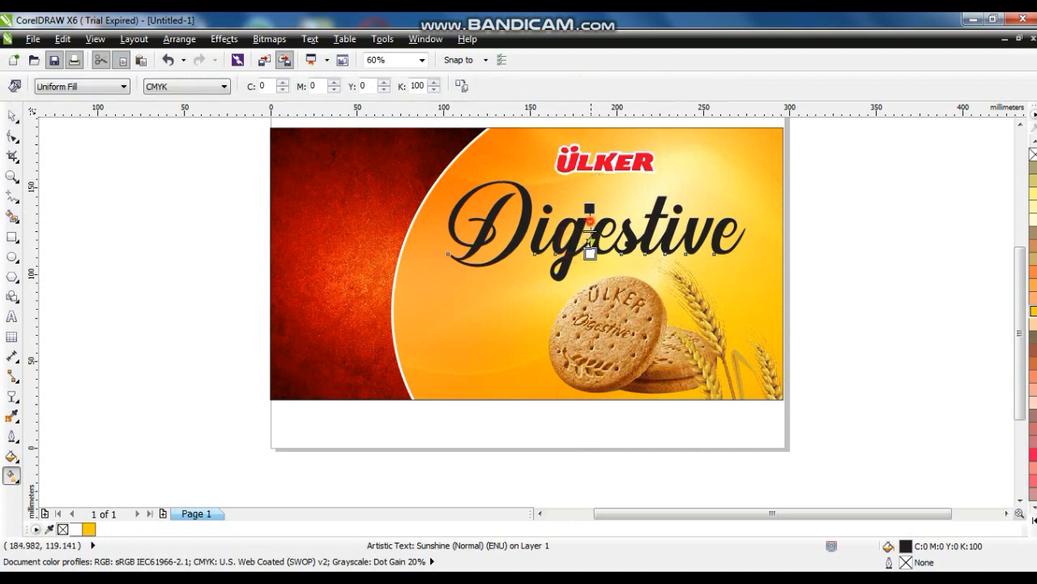
drag(590, 208, 590, 288)
click(1033, 517)
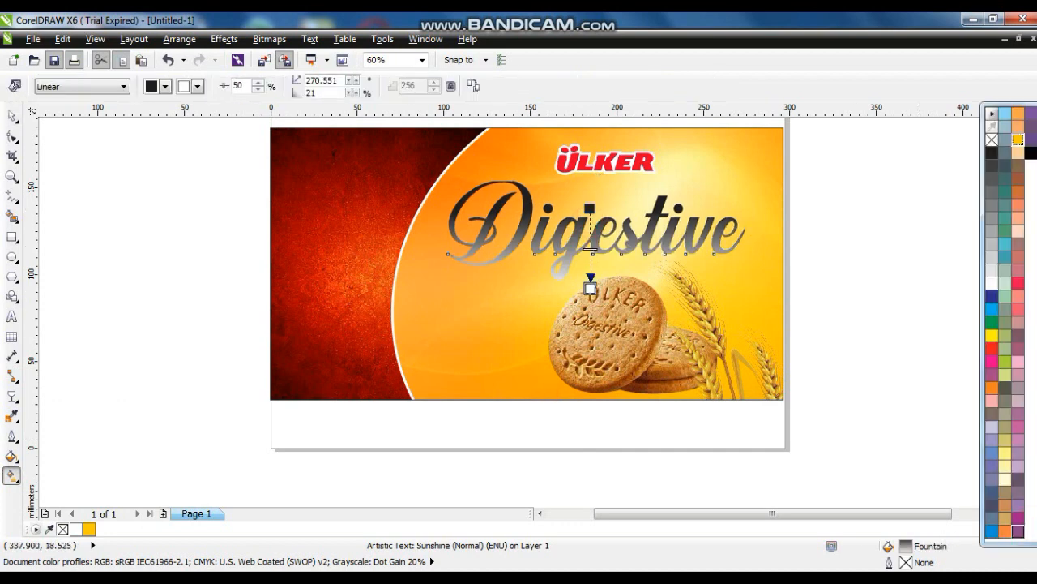
drag(1030, 152, 591, 209)
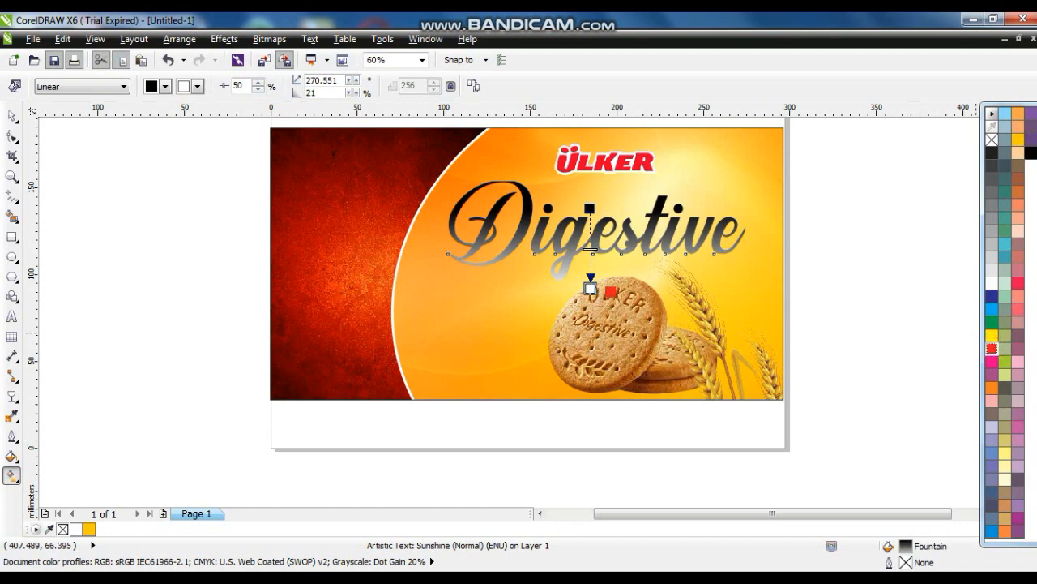
drag(593, 290, 590, 288)
drag(424, 229, 732, 222)
drag(425, 229, 405, 225)
click(11, 116)
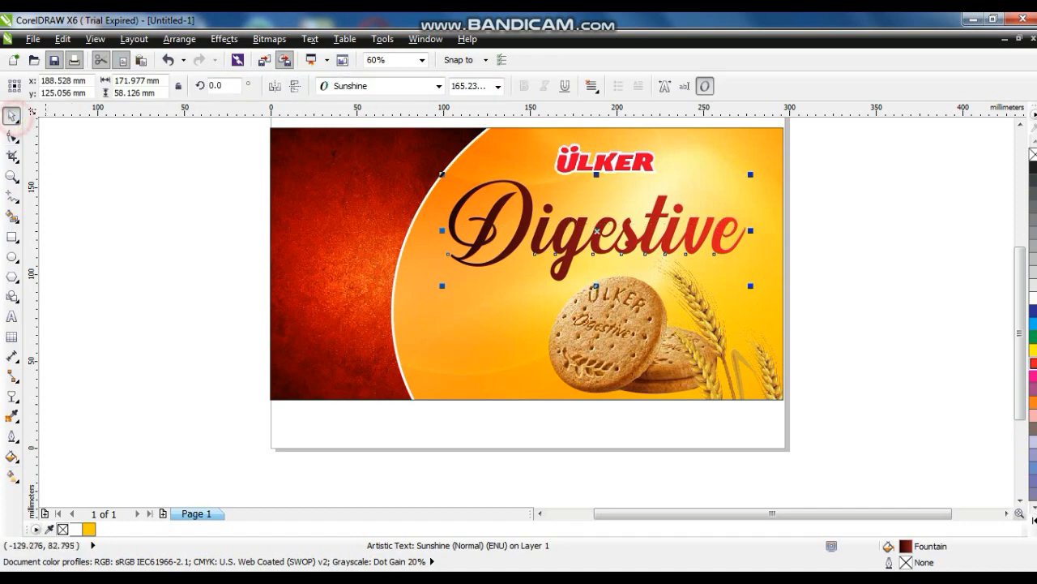
click(11, 417)
Give Digestive a 4.0 pt outline with round corners and caps, placed behind the fill
click(12, 436)
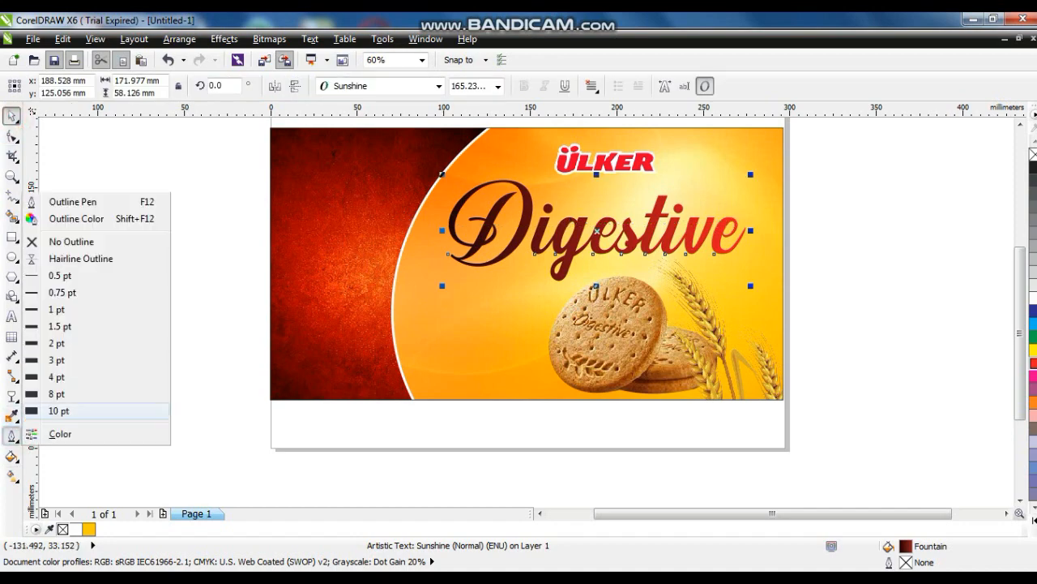
click(60, 202)
click(436, 211)
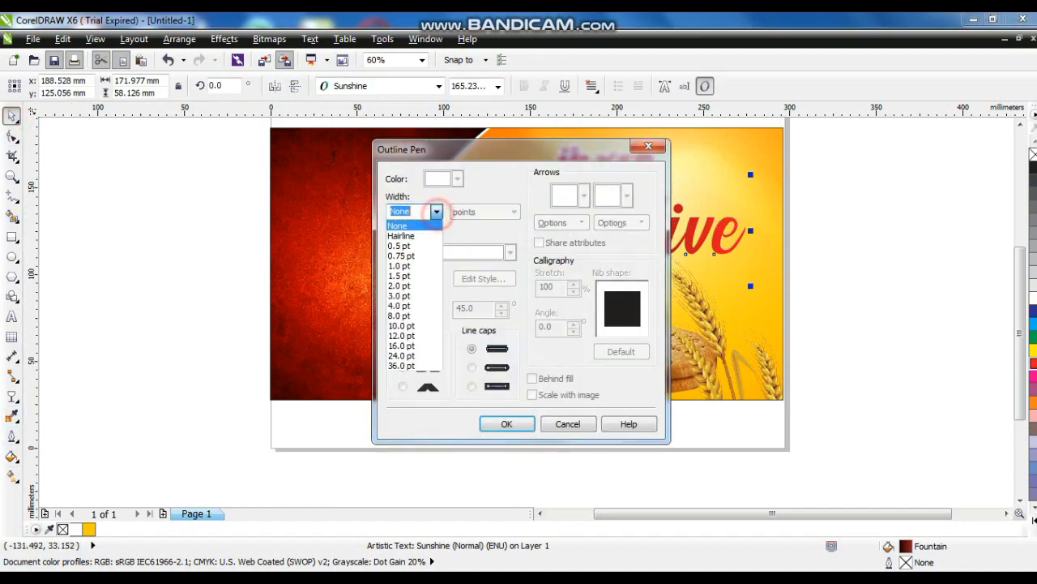
click(405, 305)
click(472, 367)
click(403, 367)
click(531, 378)
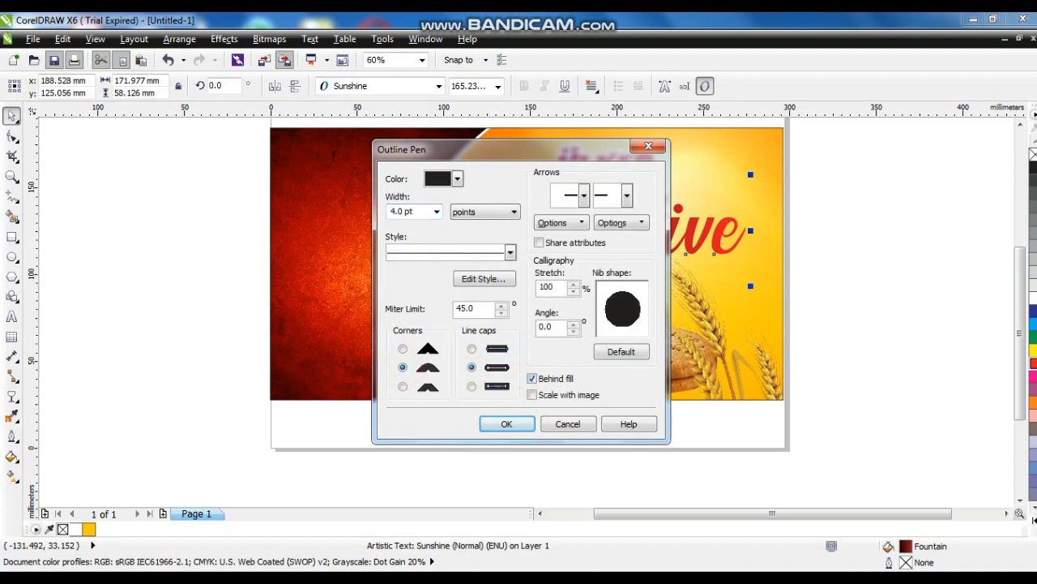
click(507, 423)
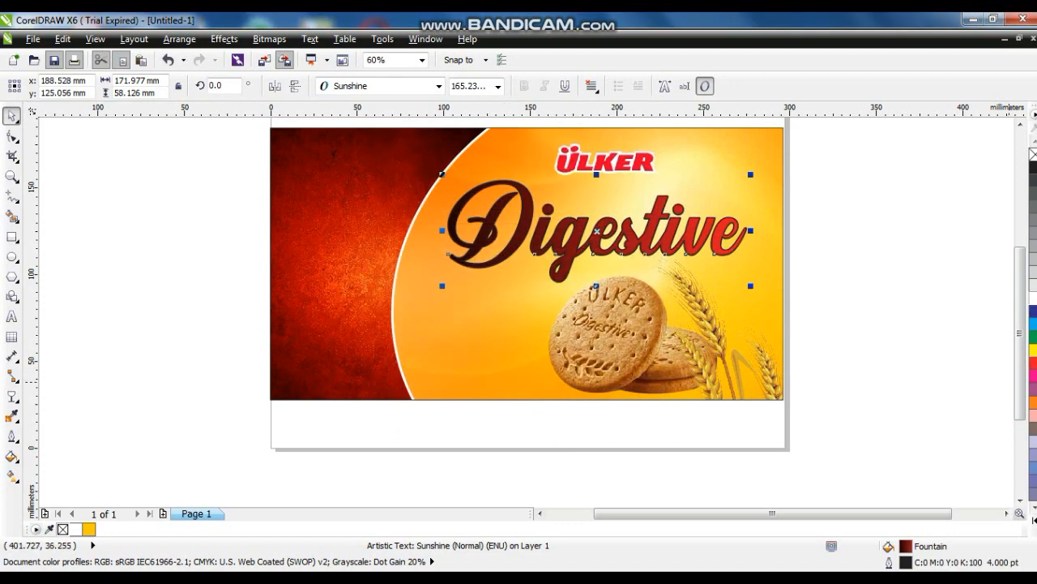
Make the Digestive outline white and thicken it to 8 pt
right_click(1034, 297)
click(12, 436)
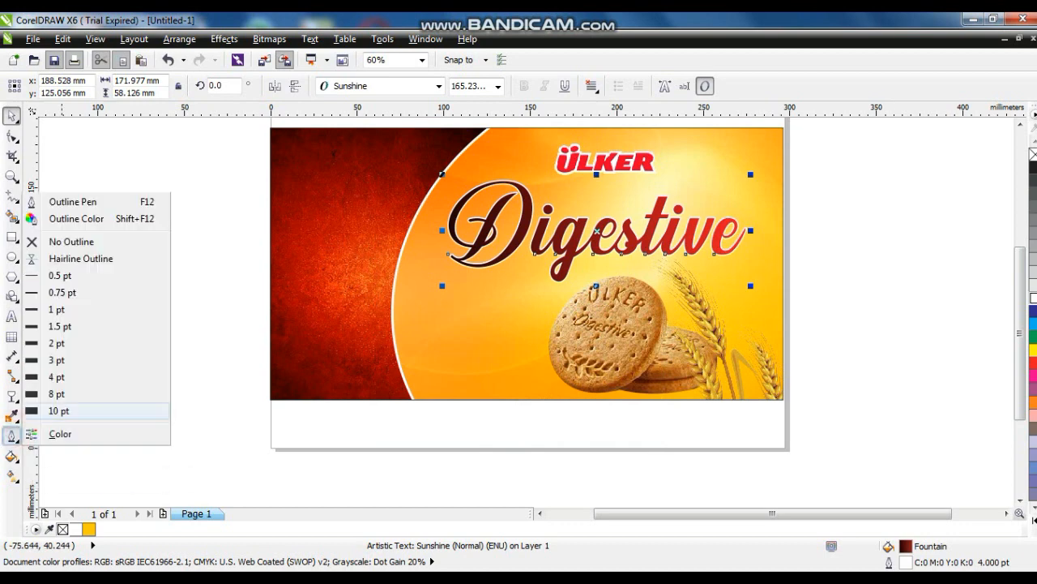
click(52, 394)
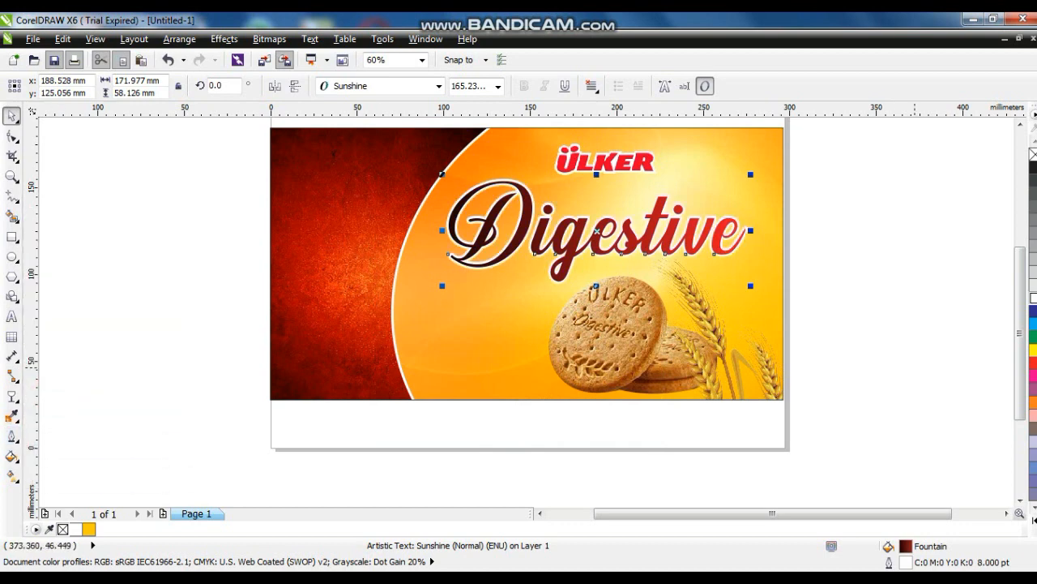
click(915, 366)
click(757, 391)
key(F4)
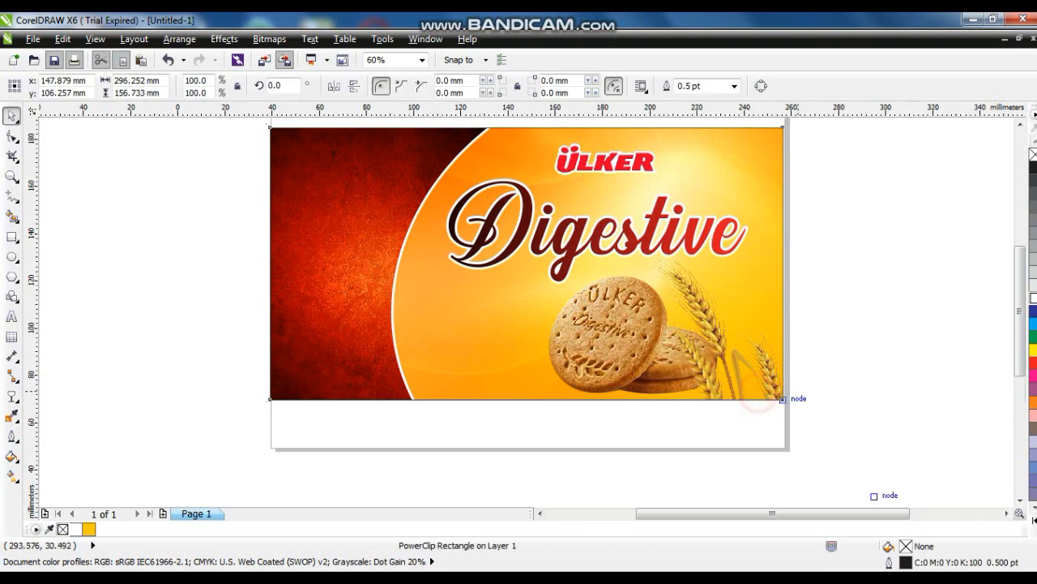
Scale the Digestive title down slightly
click(889, 297)
click(665, 292)
drag(414, 341, 440, 333)
click(981, 379)
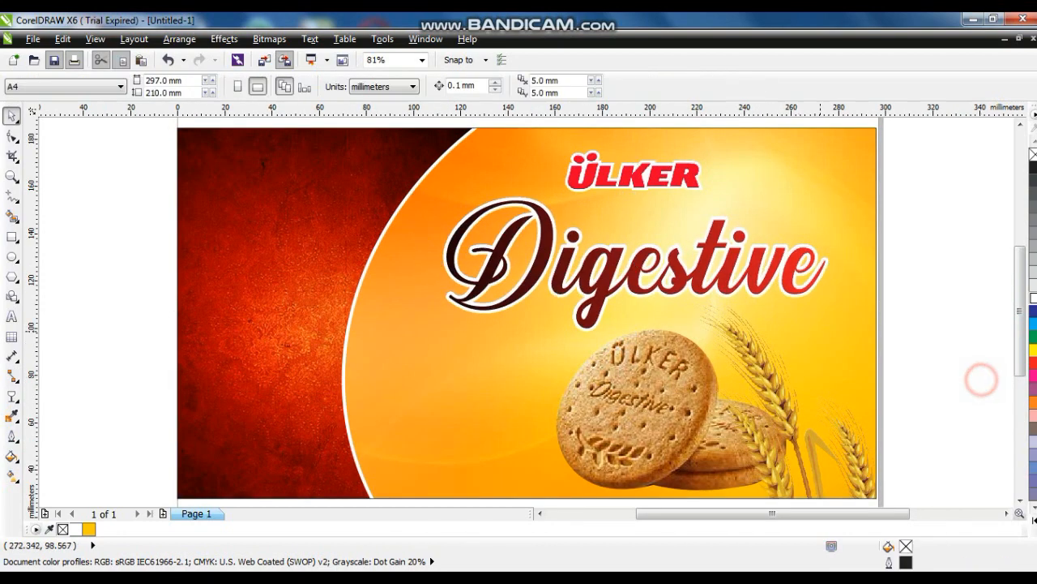
Zoom into the upper left and draw a closed two-node Freehand line on the red area
click(11, 175)
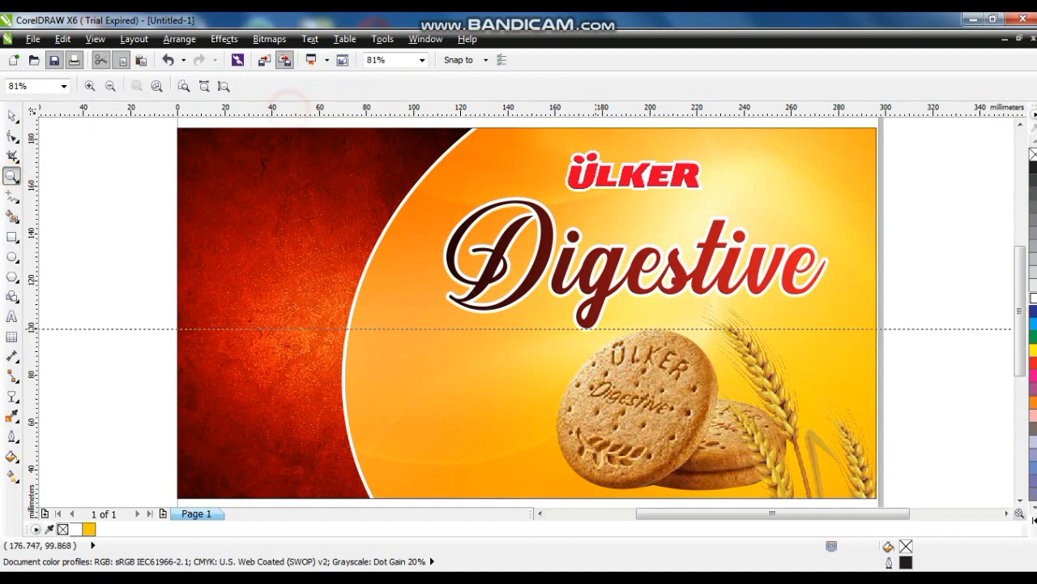
drag(316, 121, 600, 339)
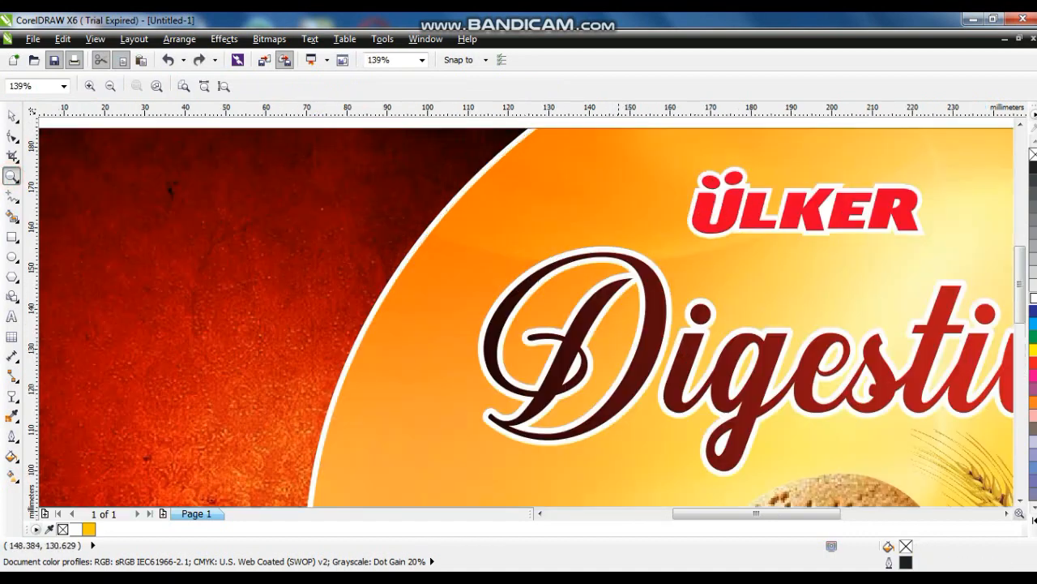
click(11, 215)
click(11, 197)
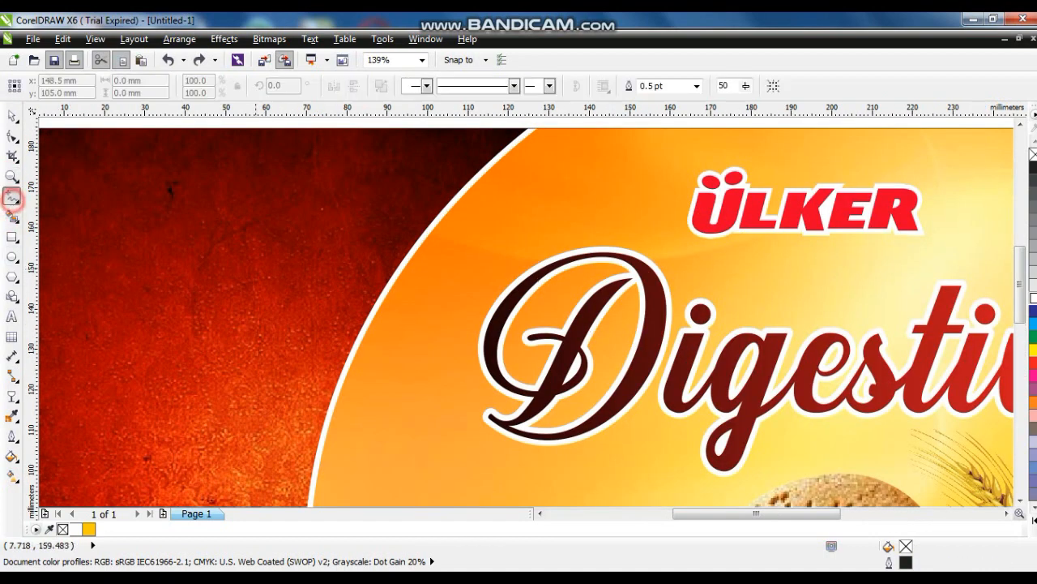
drag(334, 382, 334, 388)
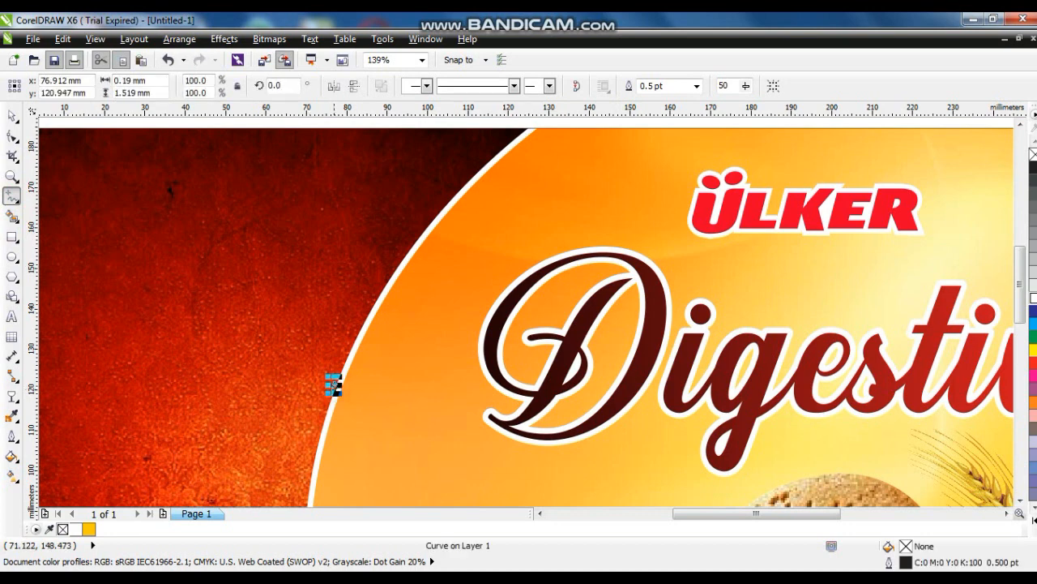
key(ctrl+z)
click(337, 388)
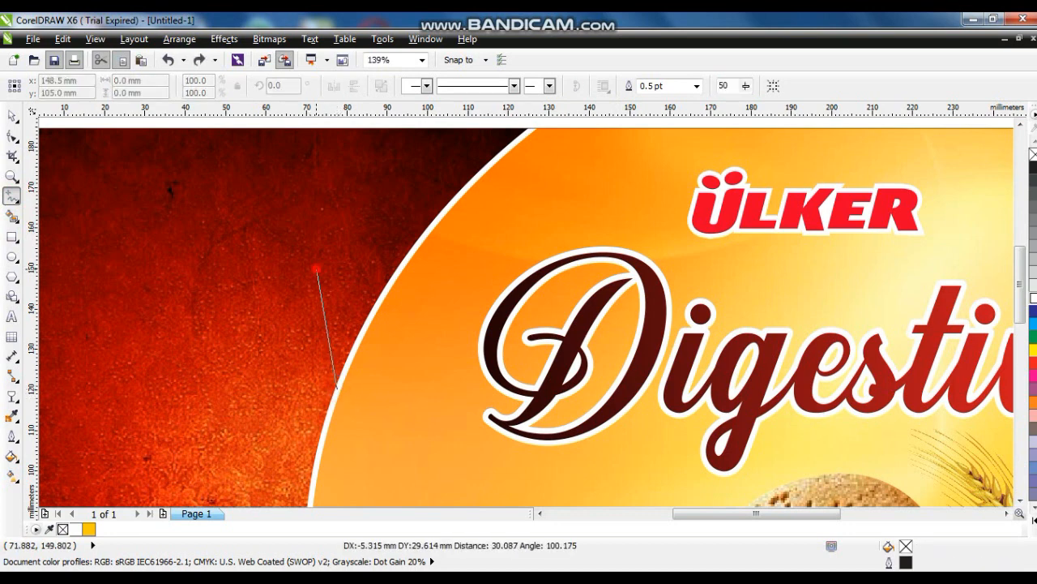
click(316, 268)
click(337, 389)
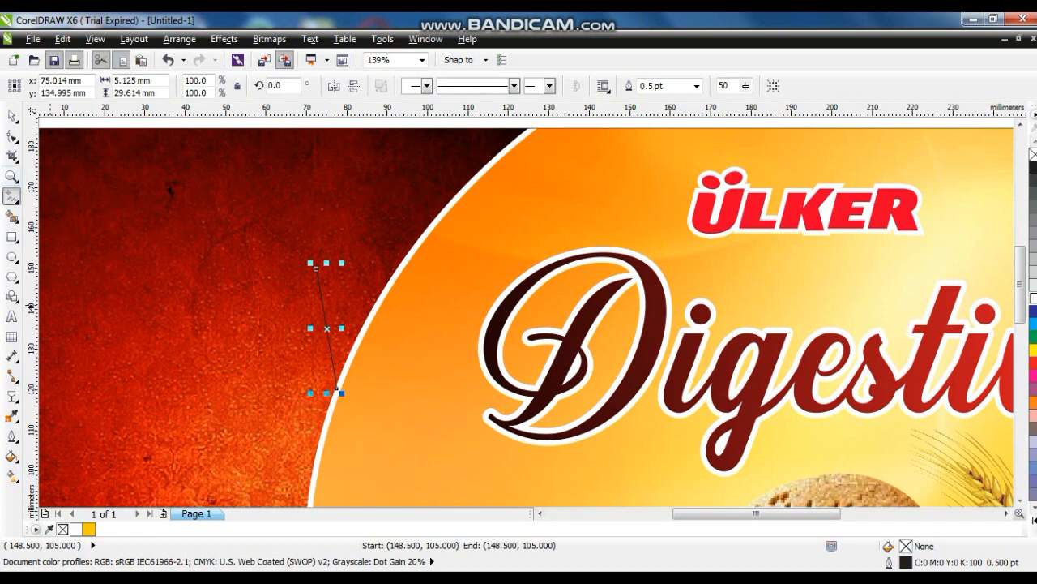
Bow one side of the line outward with the Shape tool to form a leaf
click(11, 136)
drag(209, 205, 415, 399)
key(shift+F2)
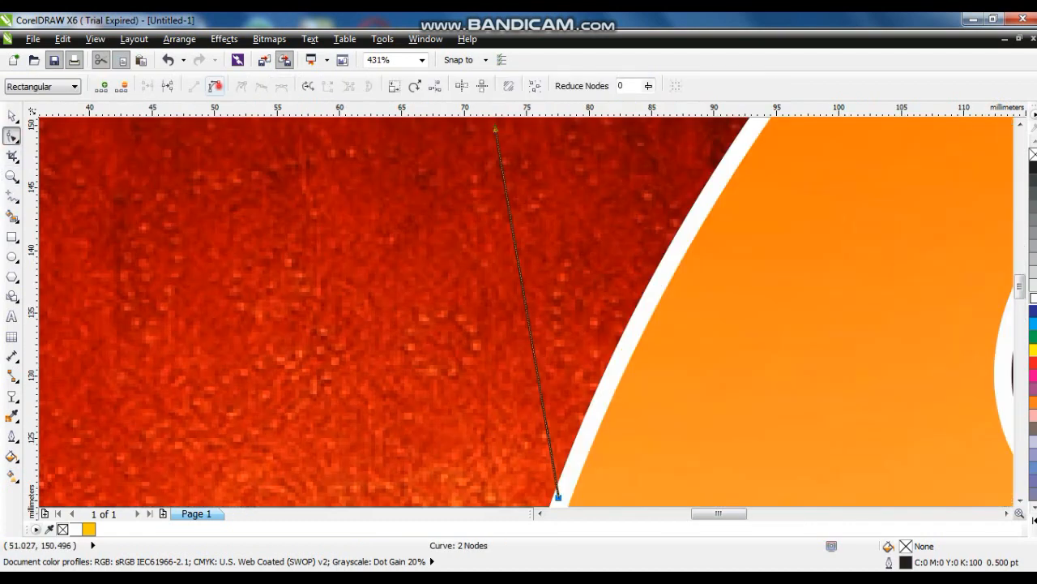
scroll(394, 222, down, 2)
drag(460, 291, 433, 284)
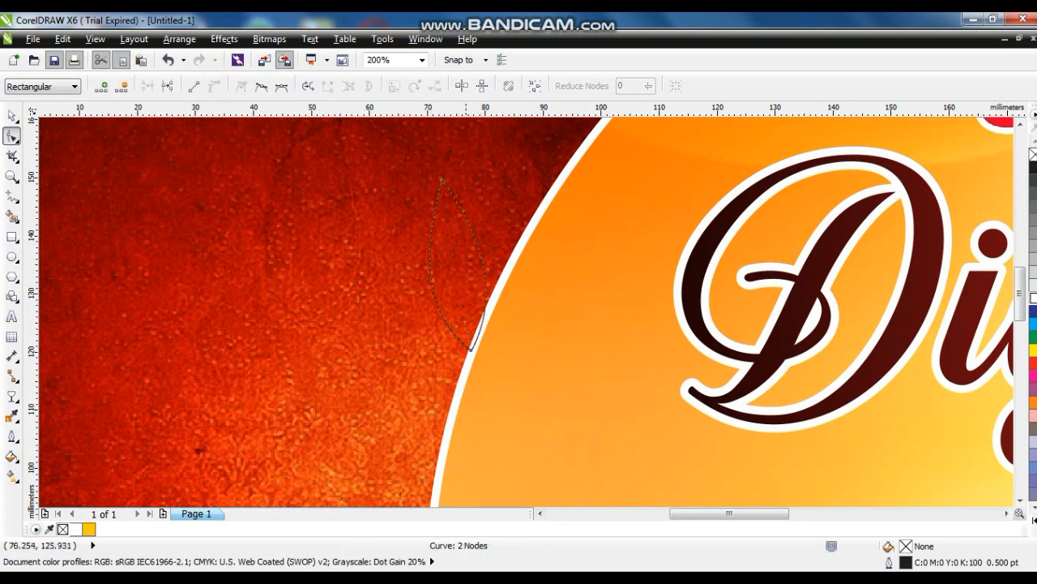
key(space)
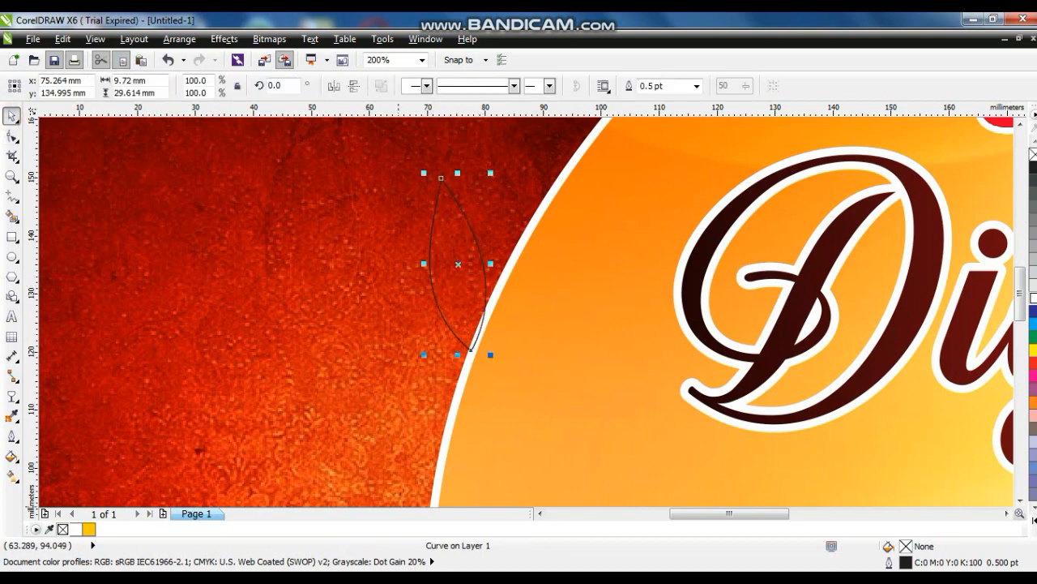
Fill the leaf with an orange-to-yellow linear gradient angled toward its tip
click(1034, 403)
key(g)
drag(439, 338, 430, 240)
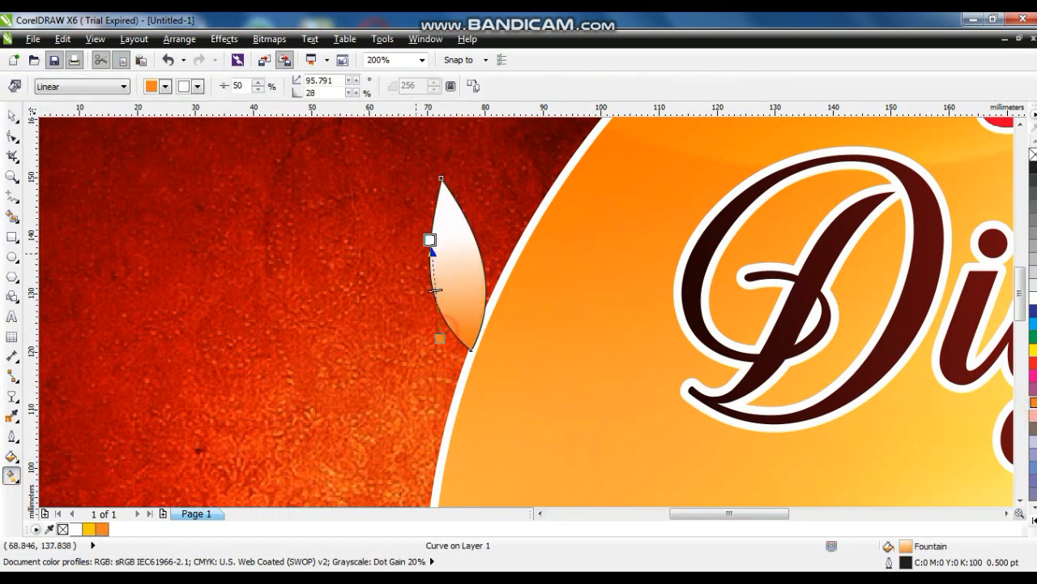
click(1034, 350)
drag(429, 240, 419, 210)
key(space)
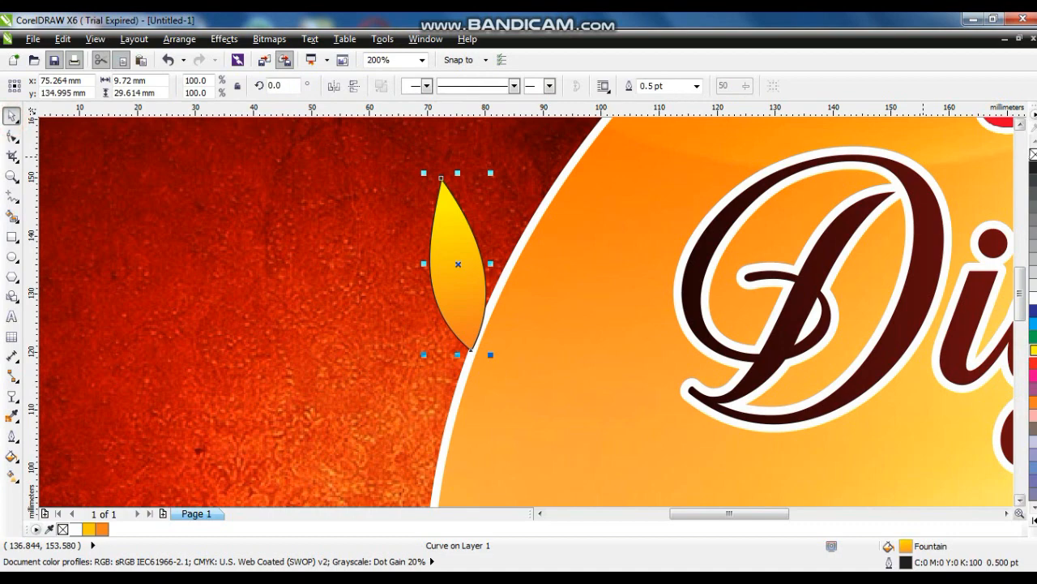
Remove the leaf's outline and zoom in on the banner artwork
right_click(1034, 154)
scroll(441, 265, up, 1)
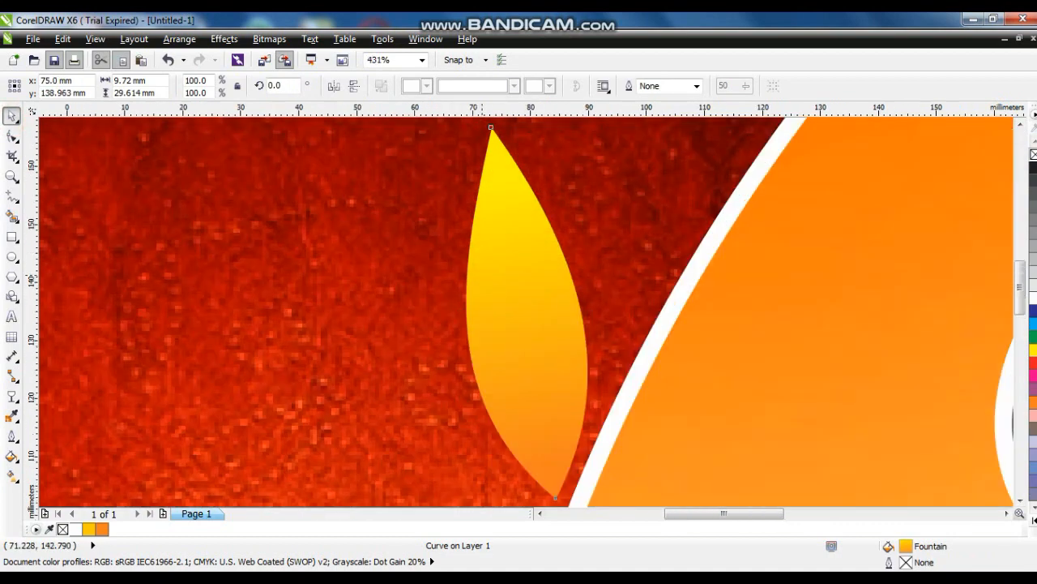
scroll(482, 319, down, 3)
key(Escape)
click(11, 176)
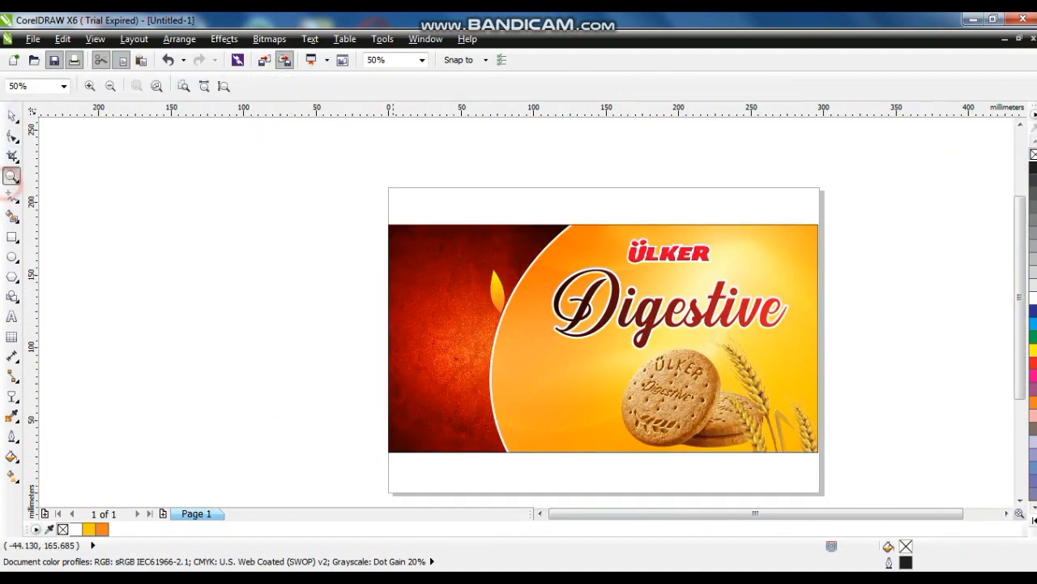
drag(432, 175, 858, 333)
Shrink the golden leaf to about 70% and pair it with a mirrored copy tilted to about 131°
click(13, 116)
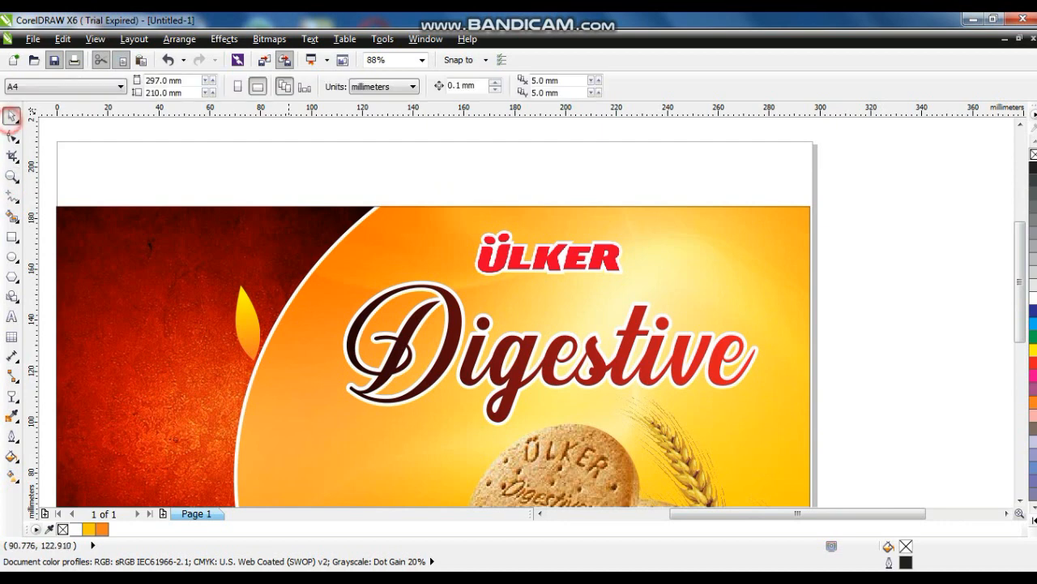
click(253, 331)
drag(265, 364, 241, 329)
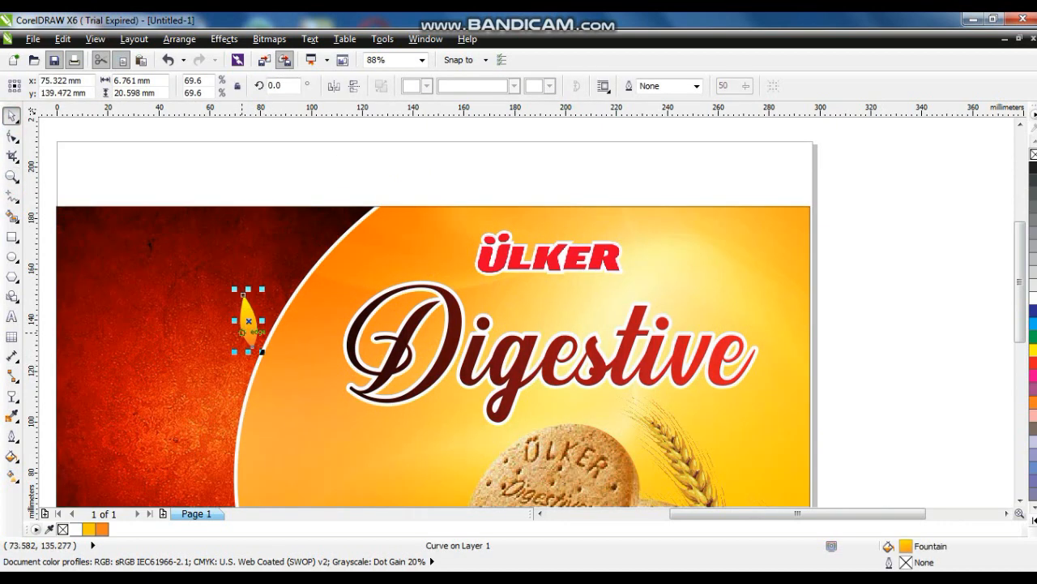
click(337, 87)
click(255, 322)
drag(262, 289, 316, 321)
click(271, 252)
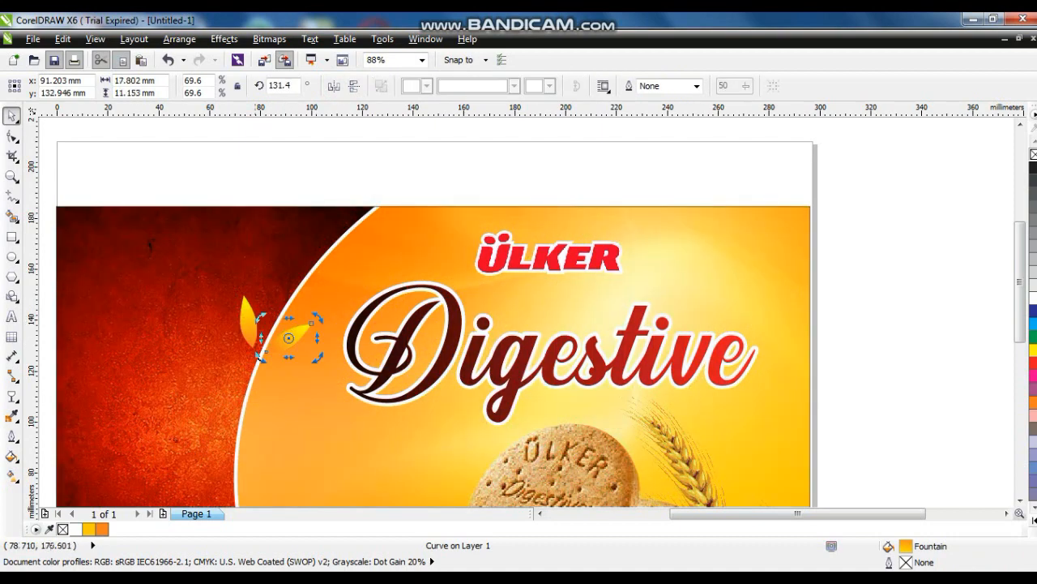
click(248, 161)
drag(253, 331, 289, 338)
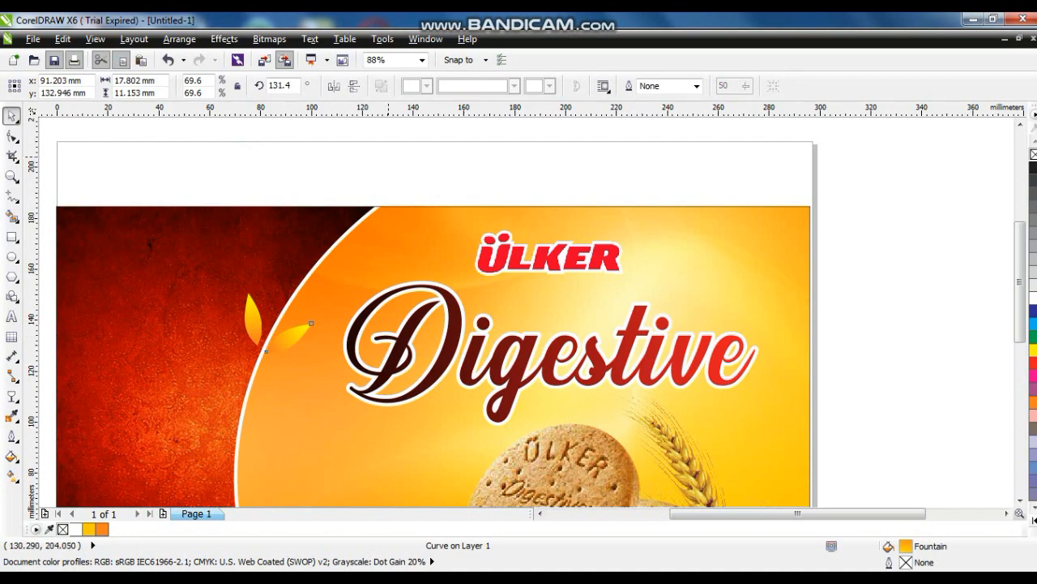
click(387, 157)
Select both leaves and move the pair up along the orange curve, rotating it slightly clockwise
click(12, 175)
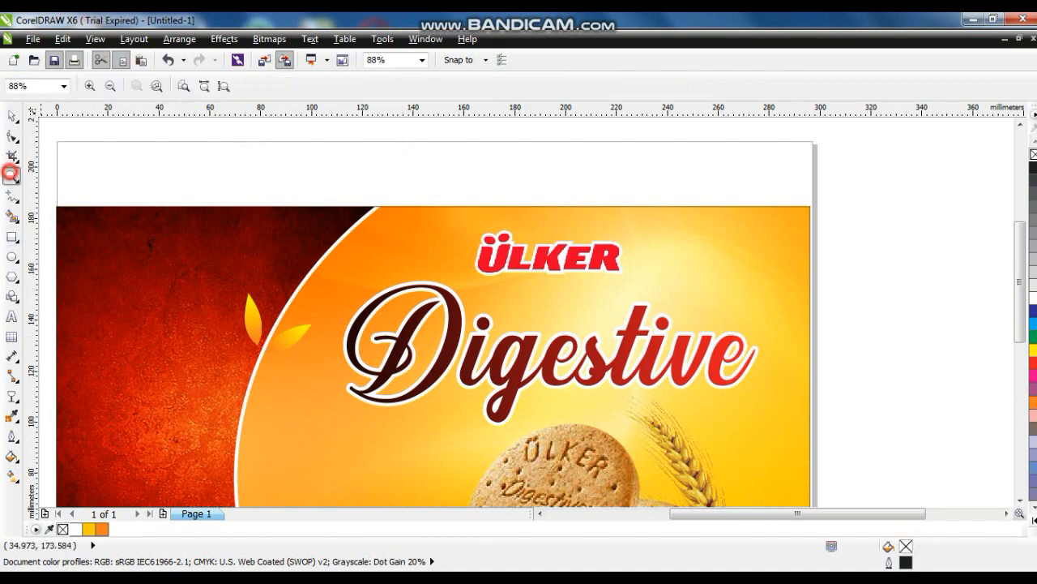
drag(208, 167, 539, 395)
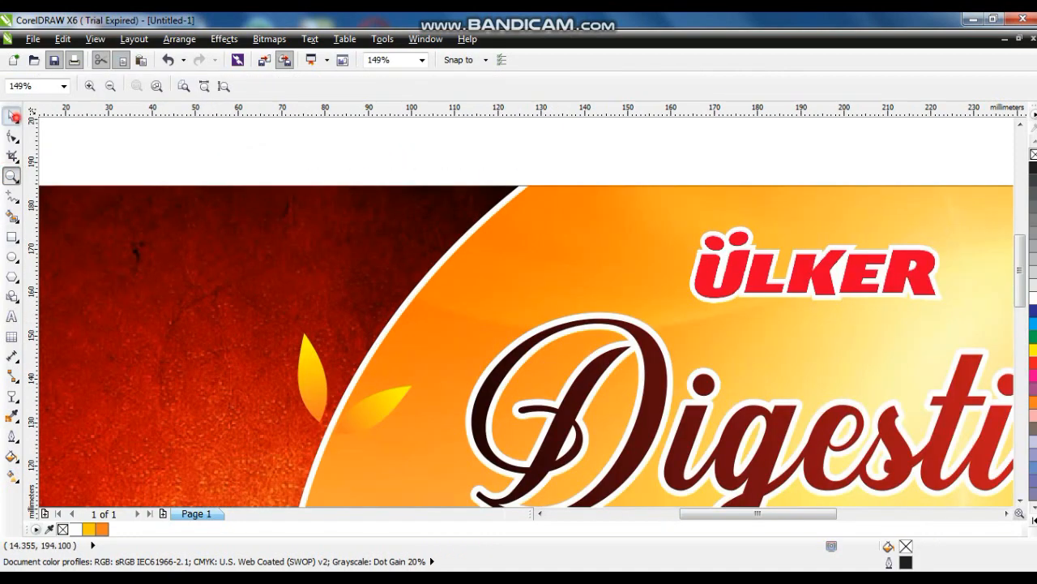
click(14, 117)
drag(316, 384, 321, 386)
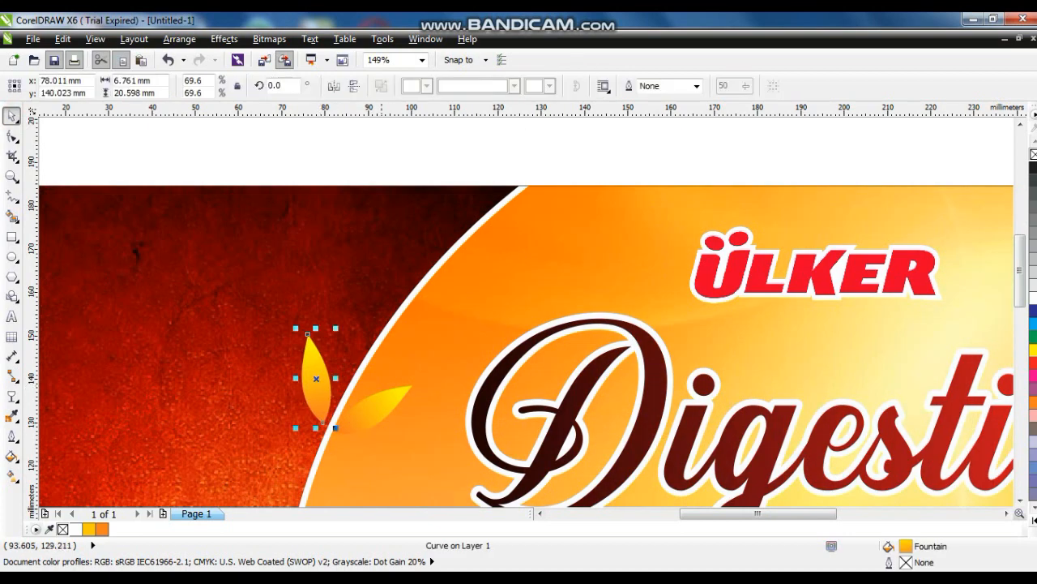
shift+click(381, 410)
drag(381, 411, 442, 301)
drag(480, 336, 474, 342)
drag(435, 319, 429, 326)
drag(429, 325, 509, 301)
Rotate the leaf pair, shrink it to about 75% and settle it on the curve's edge
click(470, 276)
drag(459, 279, 459, 283)
drag(519, 183, 493, 212)
drag(455, 286, 461, 279)
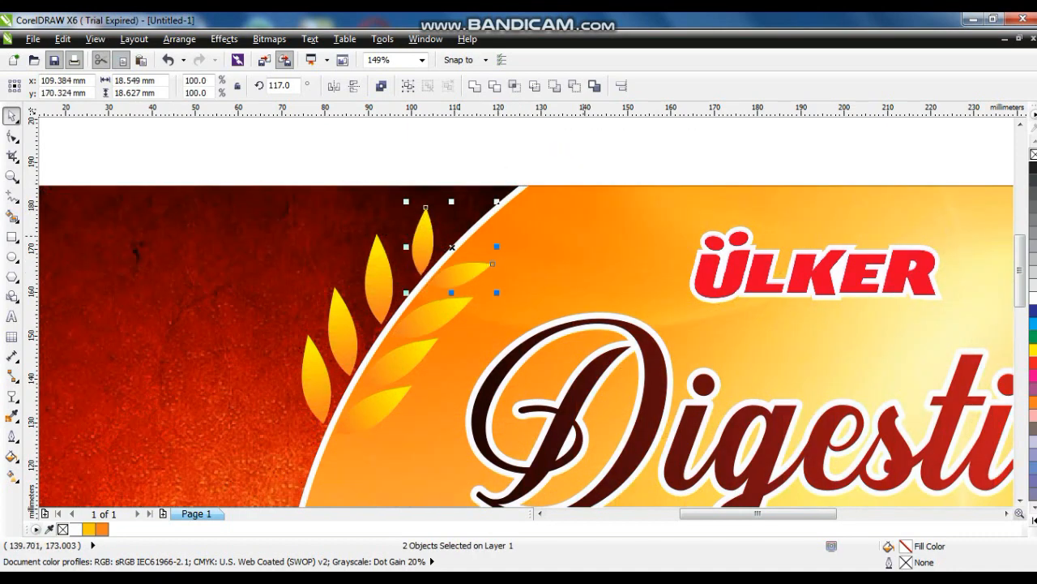
click(589, 252)
scroll(589, 253, down, 2)
click(403, 373)
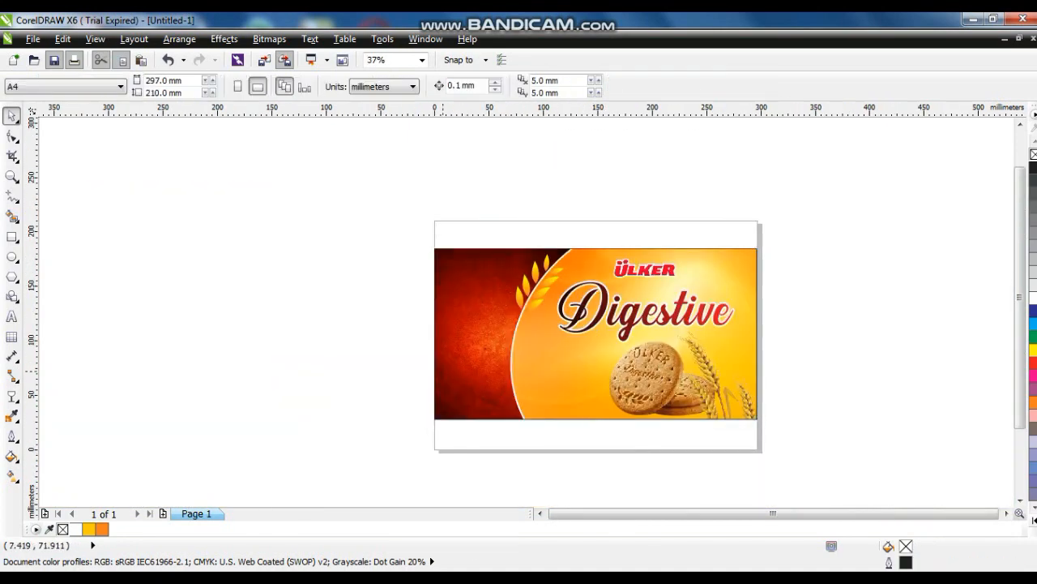
Copy the Digestive lettering onto the red area and change its text to 'New'
key(F4)
click(97, 322)
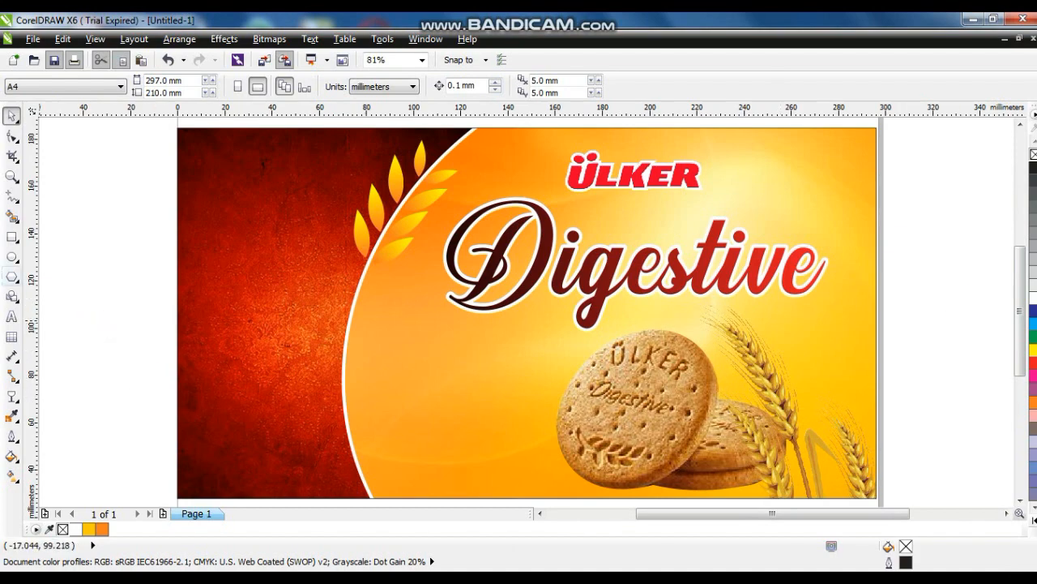
drag(595, 283, 454, 370)
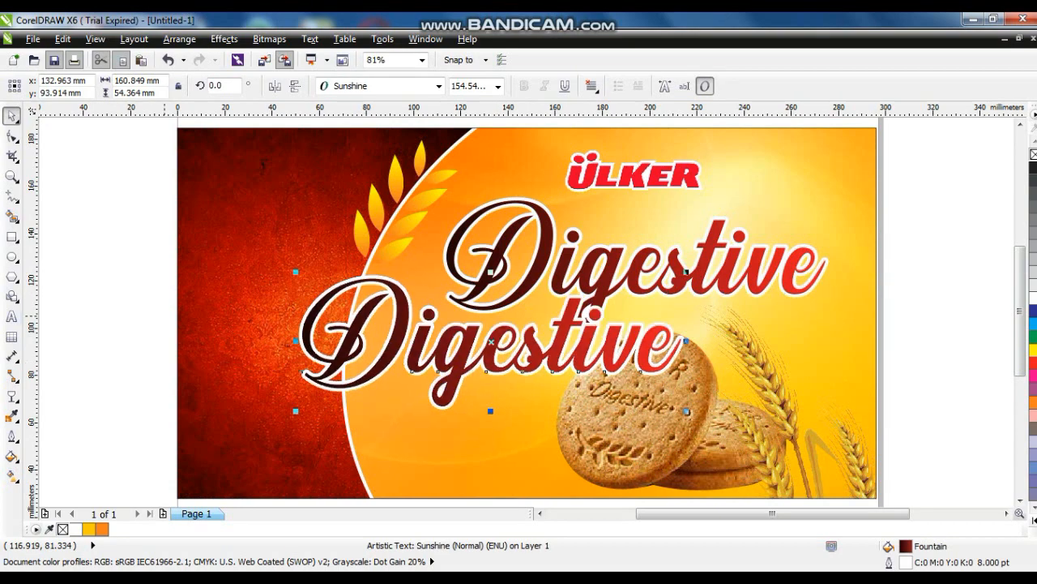
click(12, 313)
key(ctrl+a)
text(New)
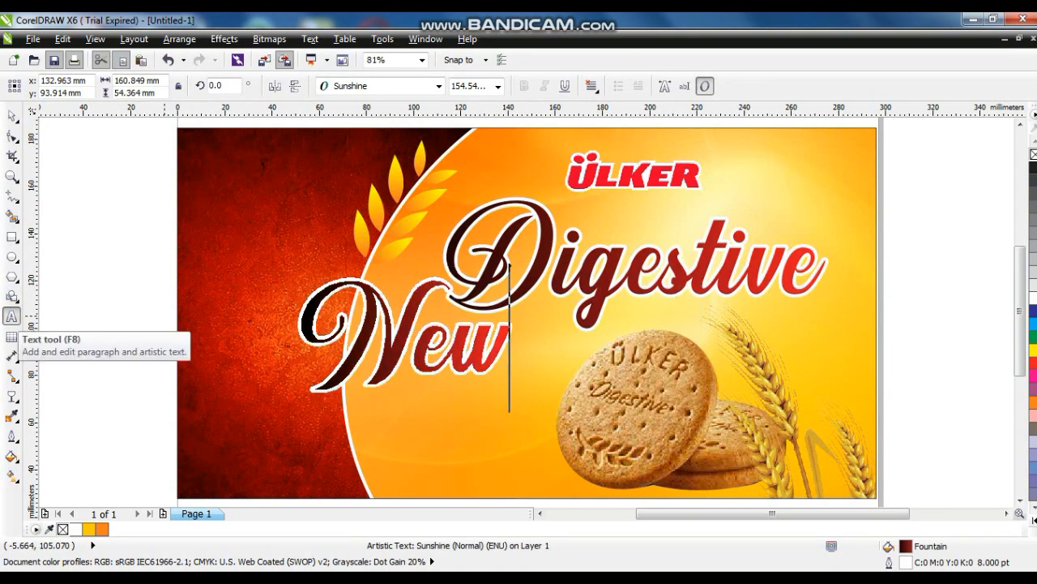
click(12, 116)
Shrink 'New', move it to the banner's top-left corner and fill it white
click(1034, 299)
click(1034, 324)
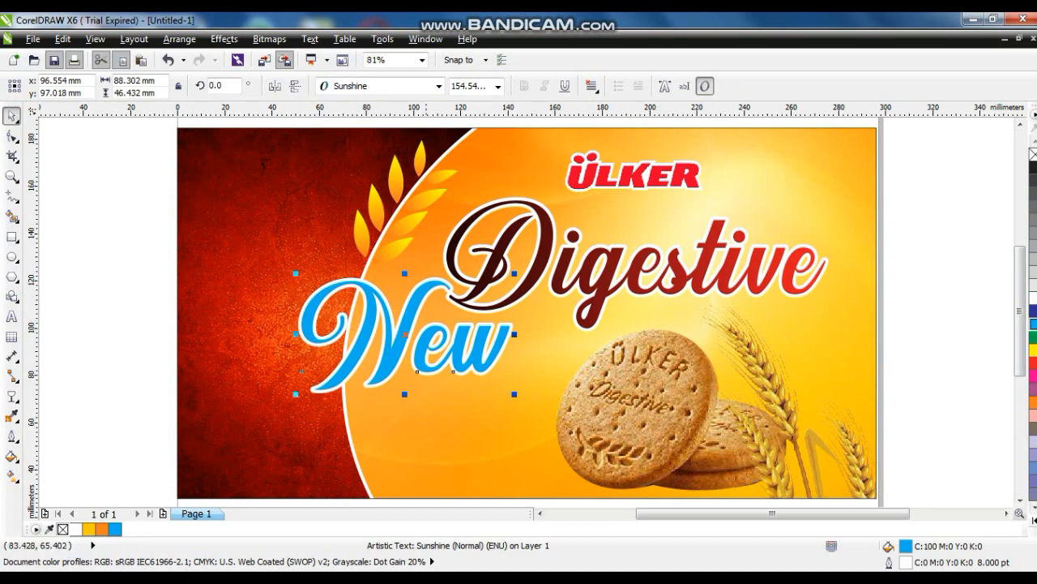
drag(515, 394, 263, 191)
click(1033, 299)
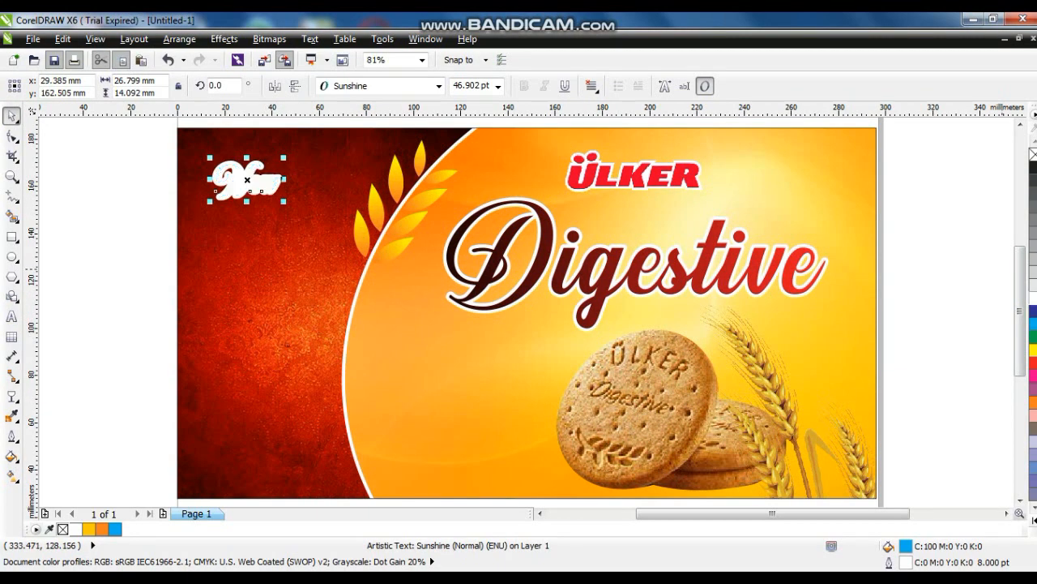
Give the 'New' label a blue 2 pt outline
right_click(1034, 324)
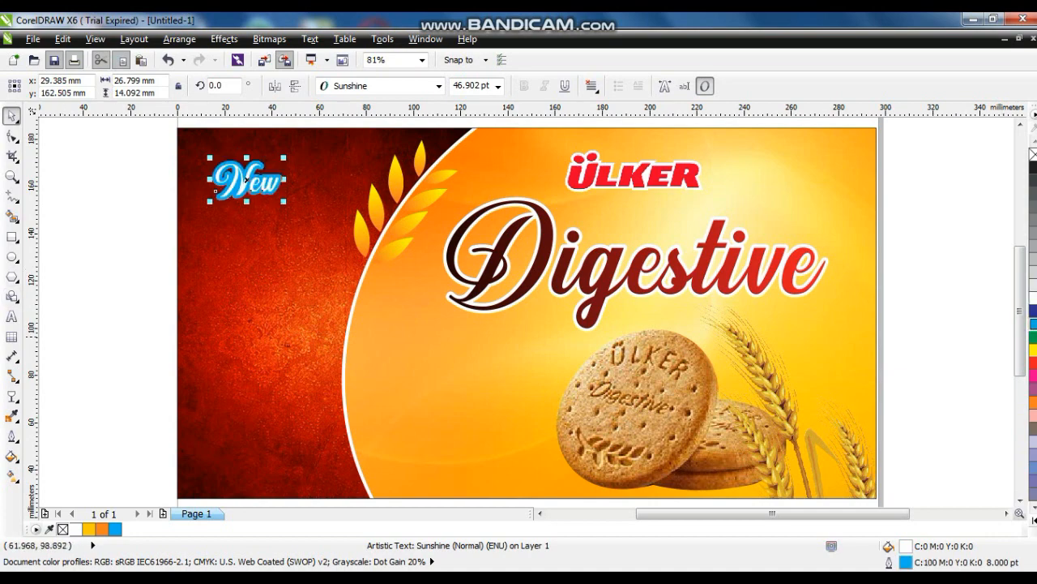
click(11, 435)
click(49, 200)
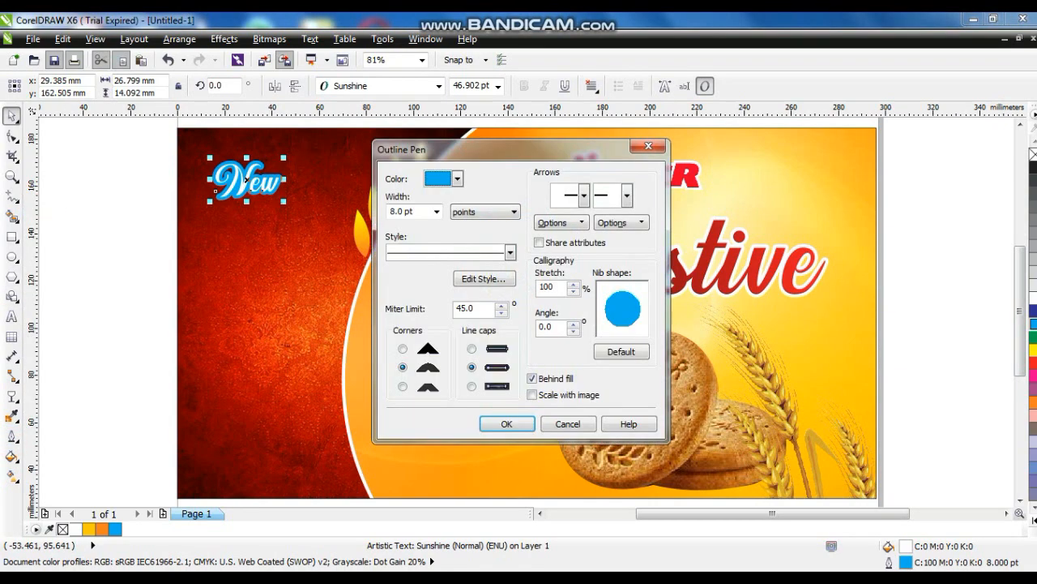
click(519, 424)
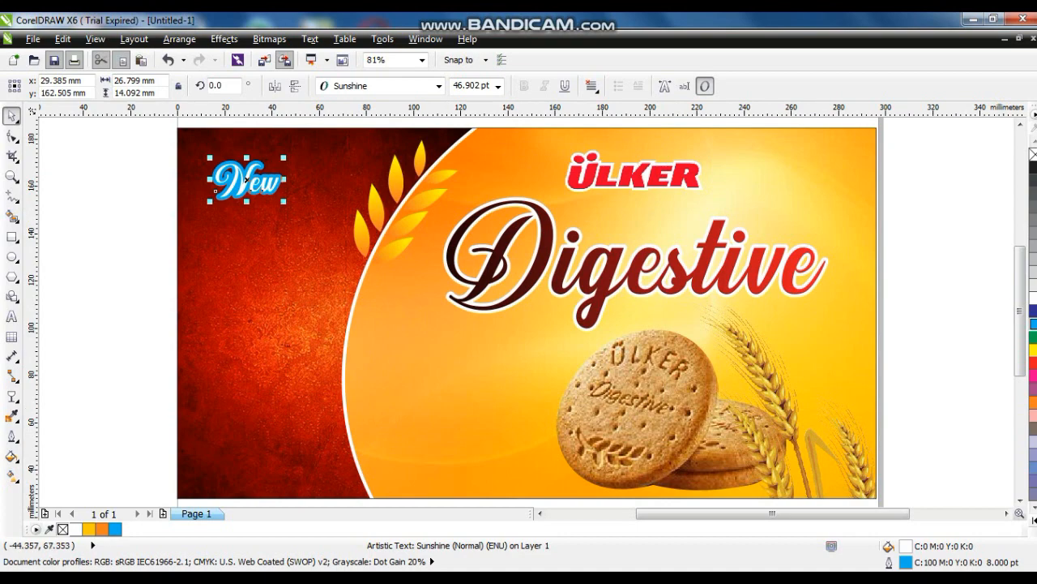
click(11, 436)
click(49, 345)
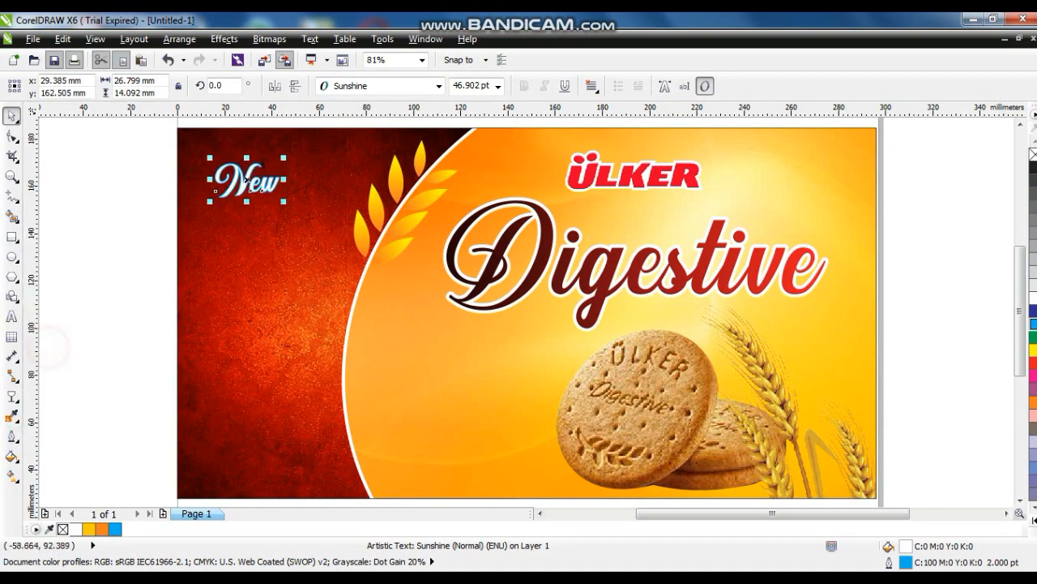
Nudge the 'New' label slightly up and to the right
click(130, 290)
drag(256, 189, 260, 183)
click(157, 238)
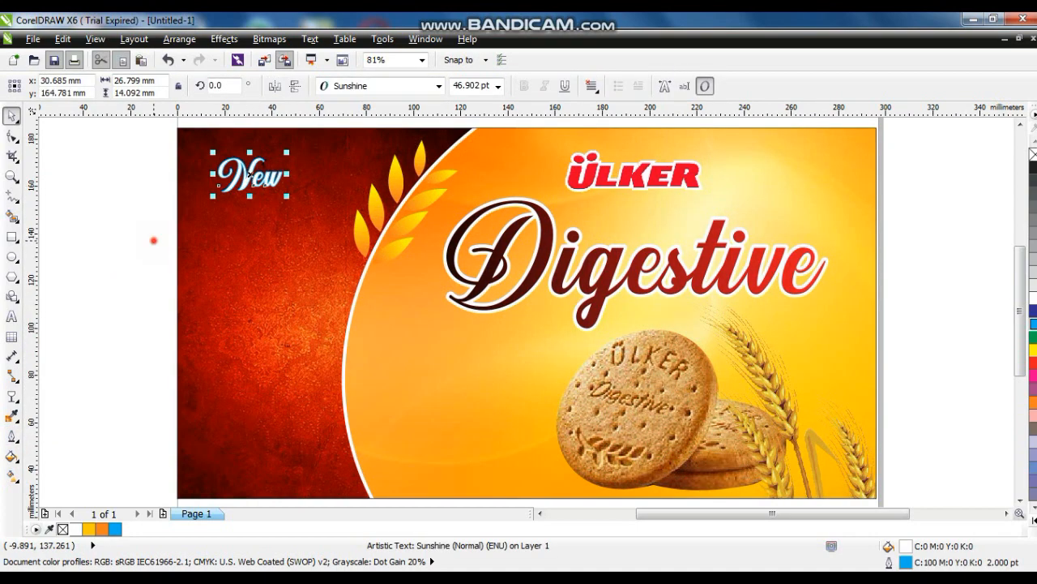
click(124, 321)
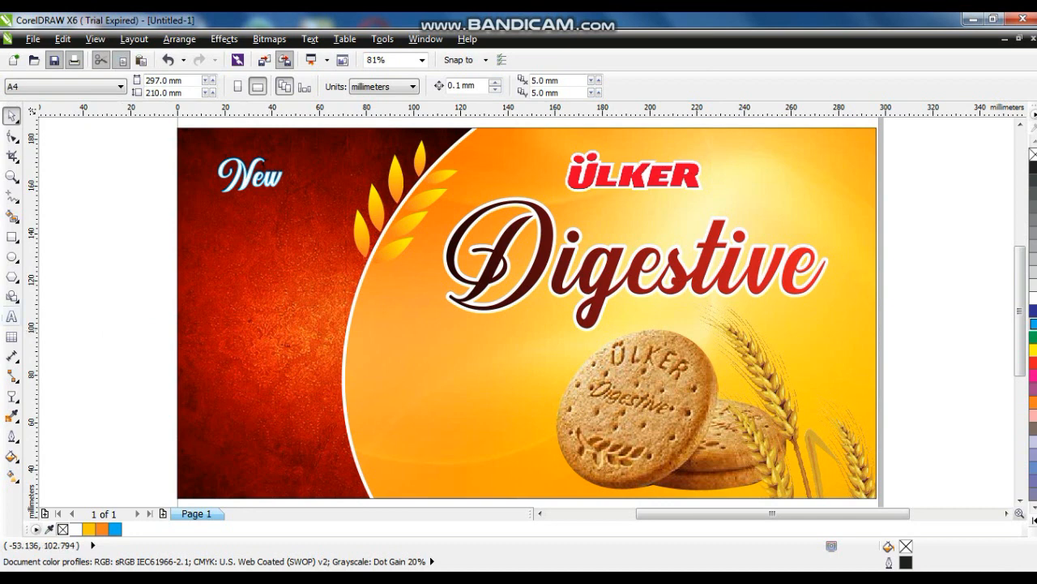
click(11, 317)
click(83, 316)
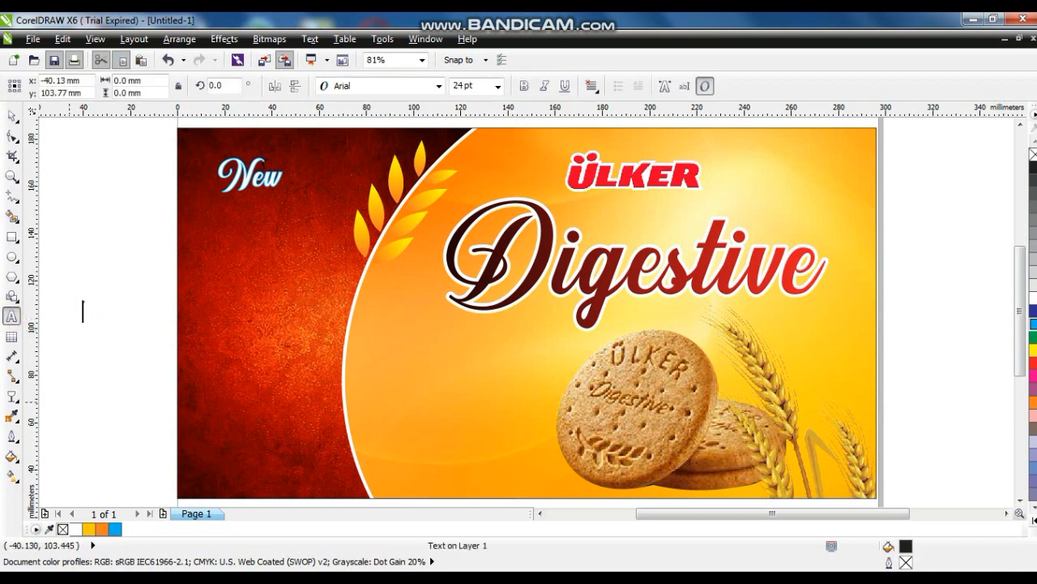
click(11, 113)
click(69, 247)
scroll(386, 381, down, 2)
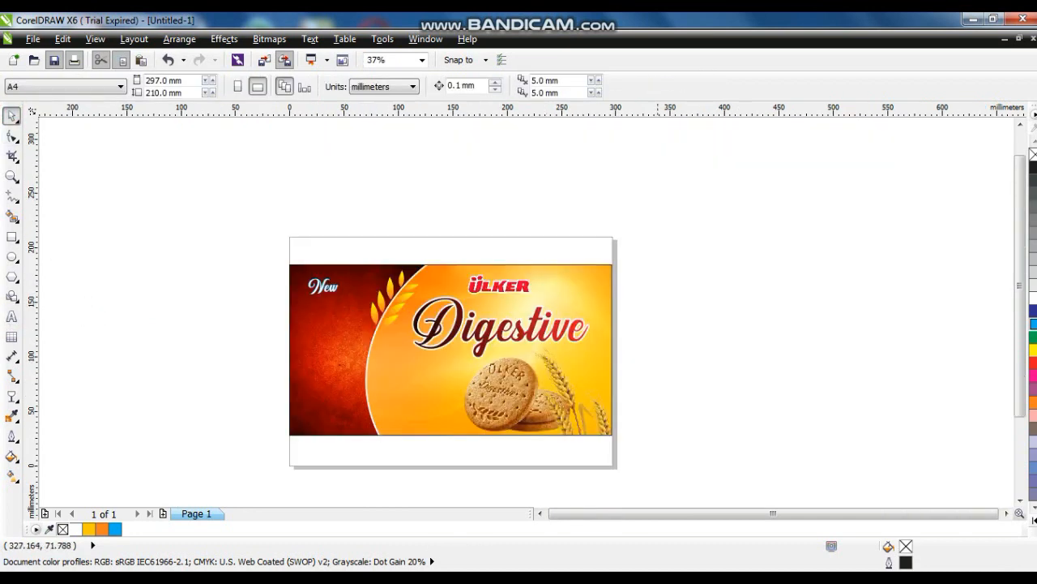